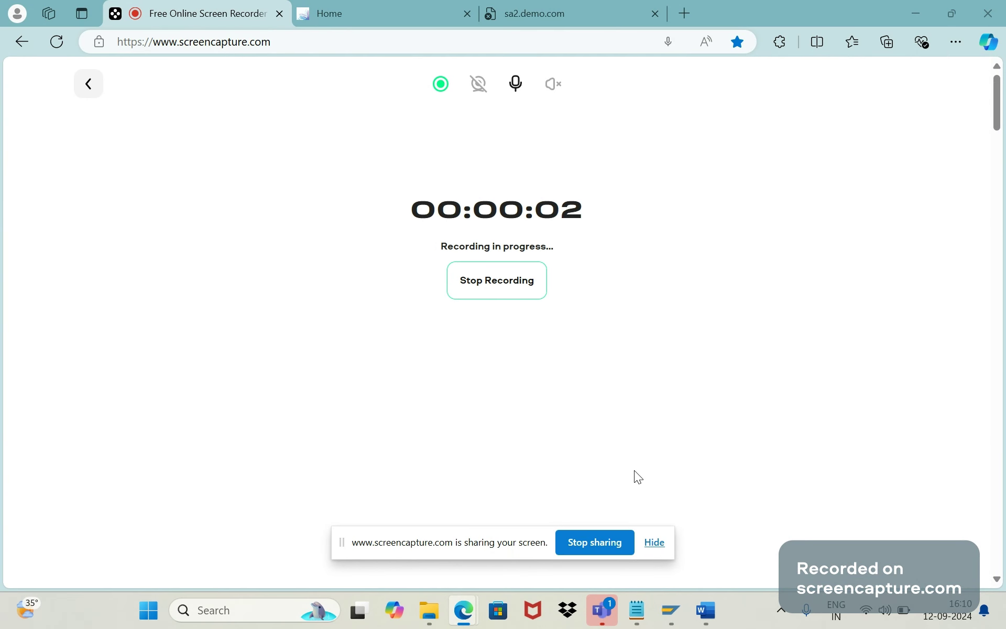
Switch to the SAP Fiori launchpad home page and look through the Bank Relationship and Cash Operations app groups
click(351, 17)
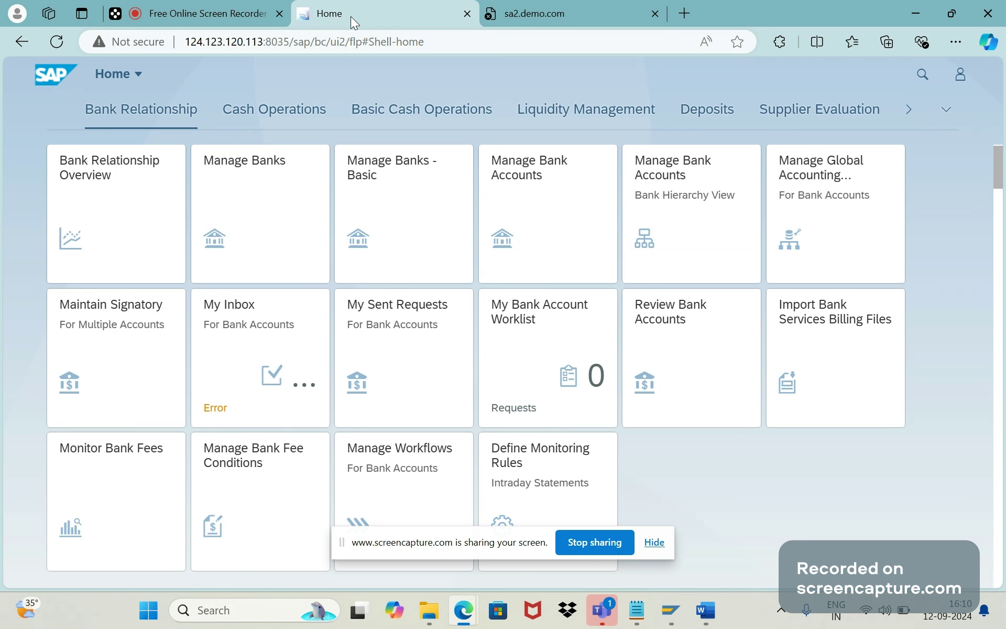
click(54, 39)
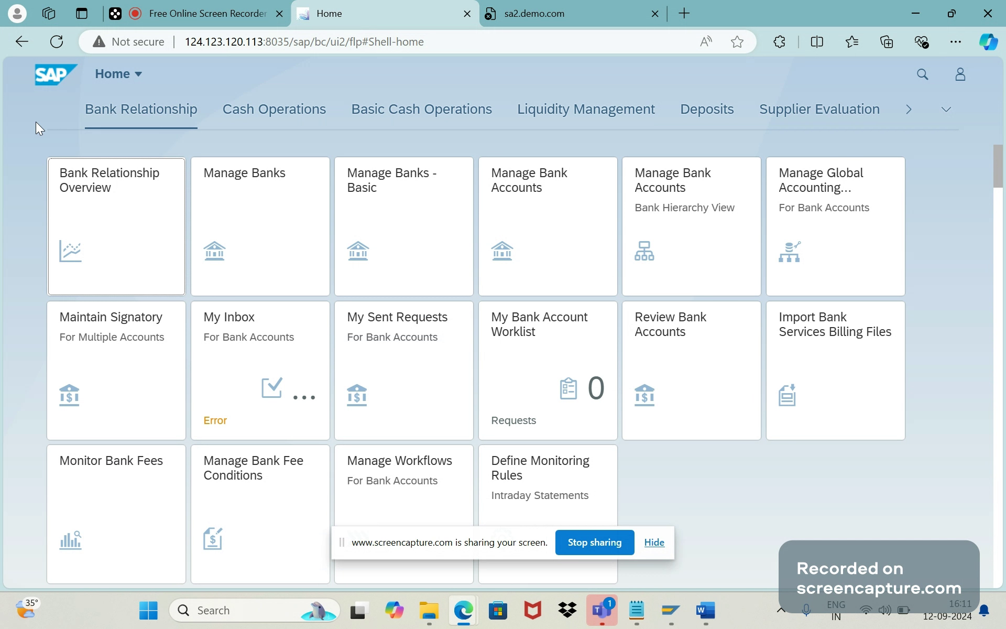
click(942, 247)
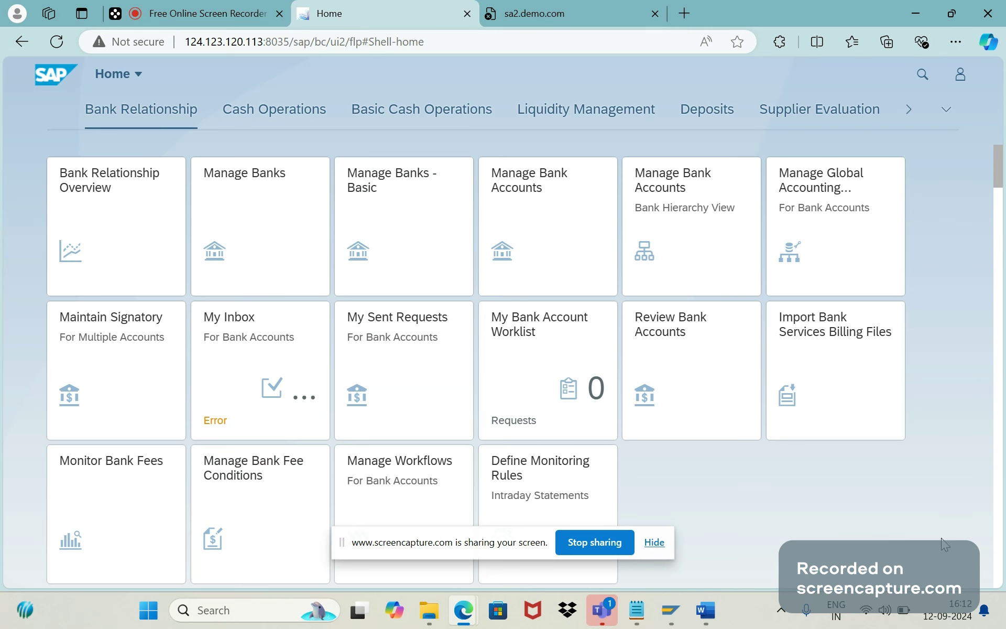
scroll(945, 545, down, 1)
scroll(945, 545, up, 1)
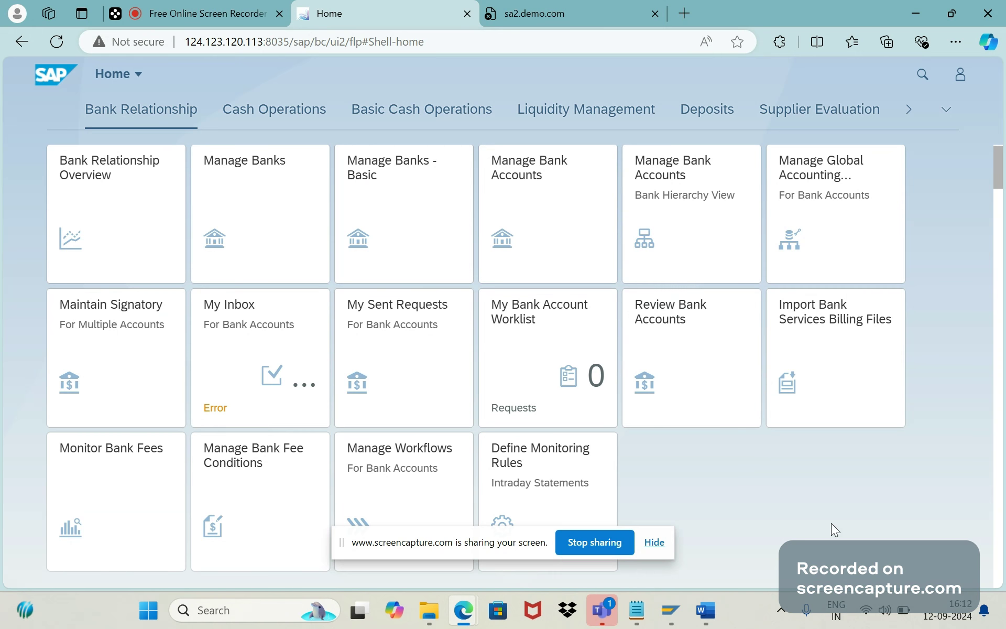
scroll(835, 529, down, 1)
scroll(831, 523, down, 6)
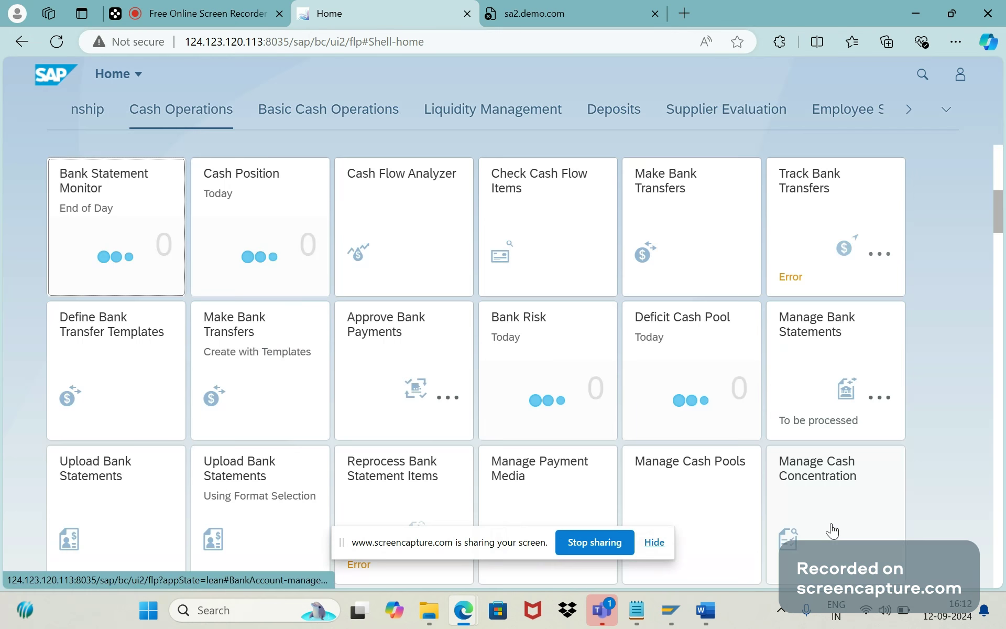
scroll(831, 530, down, 5)
scroll(833, 530, down, 5)
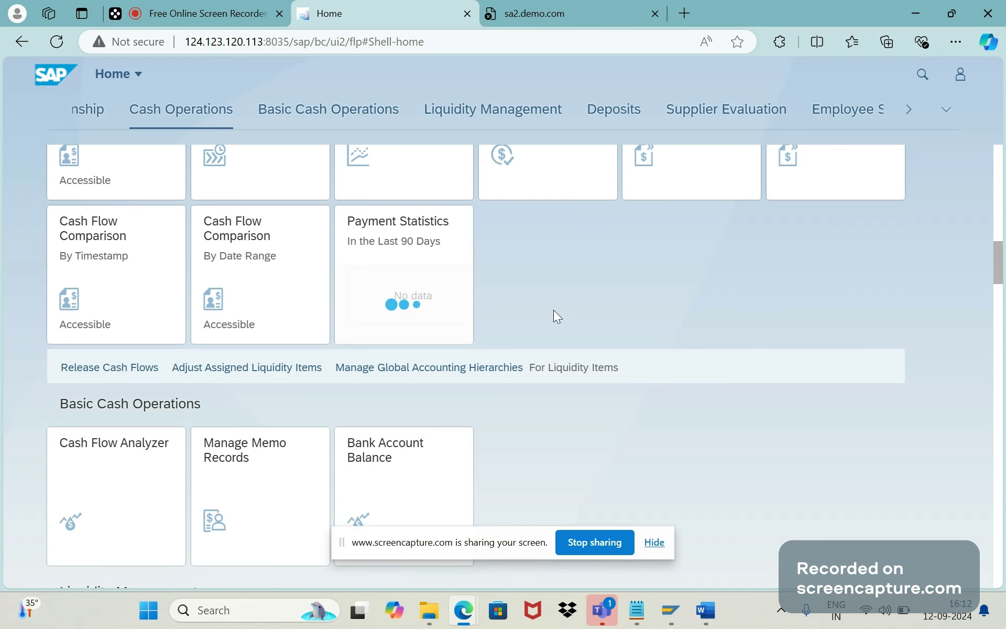
scroll(554, 310, down, 1)
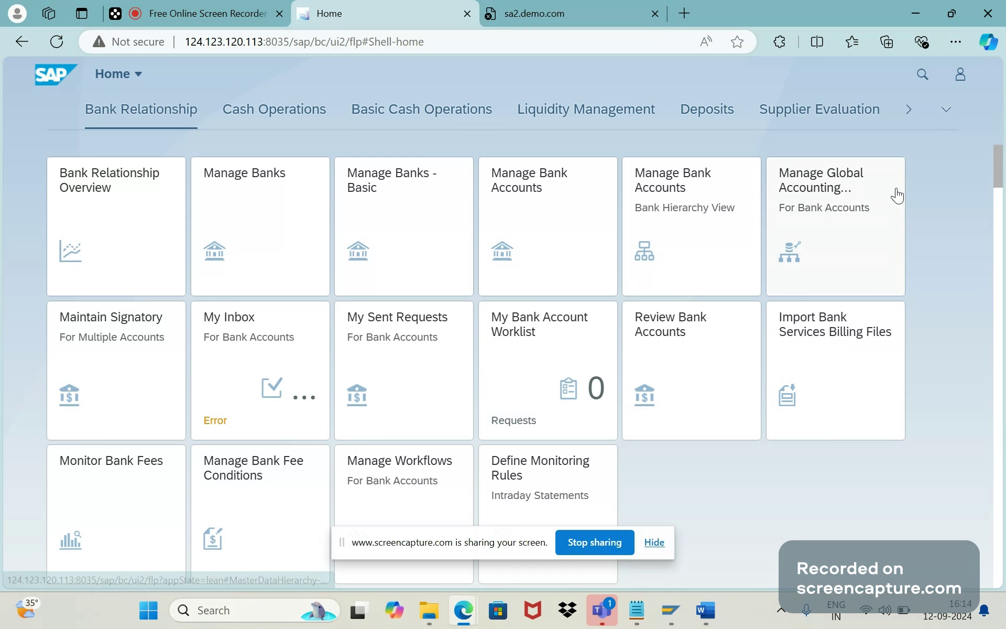
Browse the home page groups past Liquidity Management and Deposits and go to the Procurement-Related Activities group
scroll(983, 219, down, 10)
scroll(977, 272, down, 10)
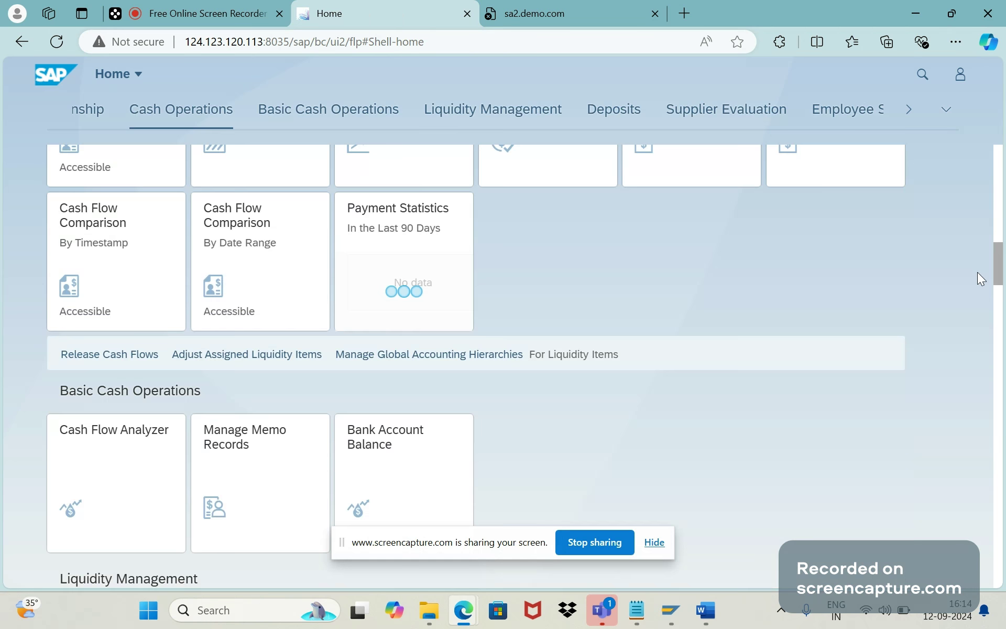
scroll(976, 272, down, 8)
scroll(976, 317, down, 2)
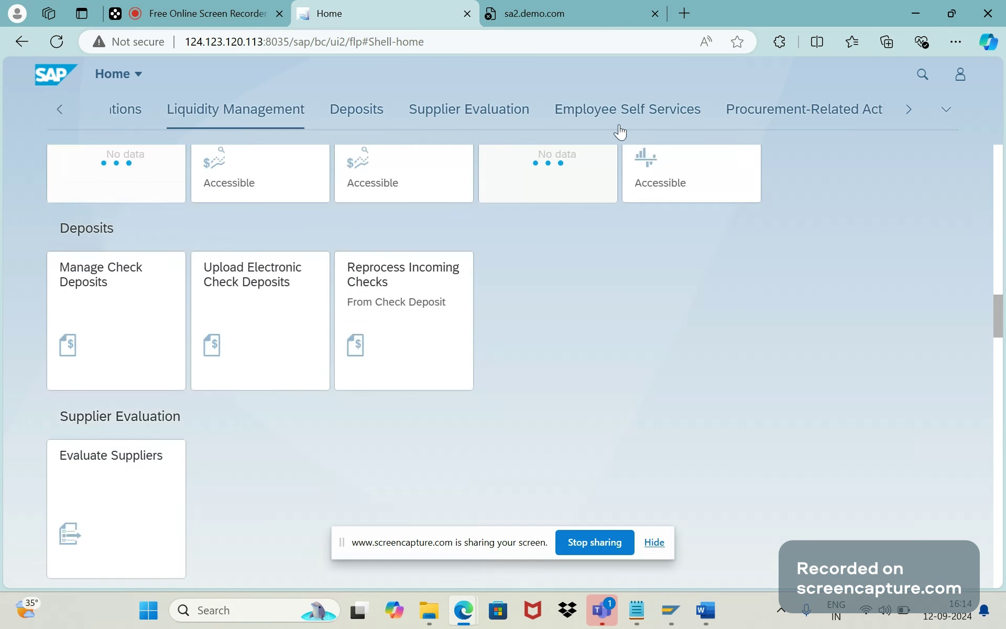
click(740, 119)
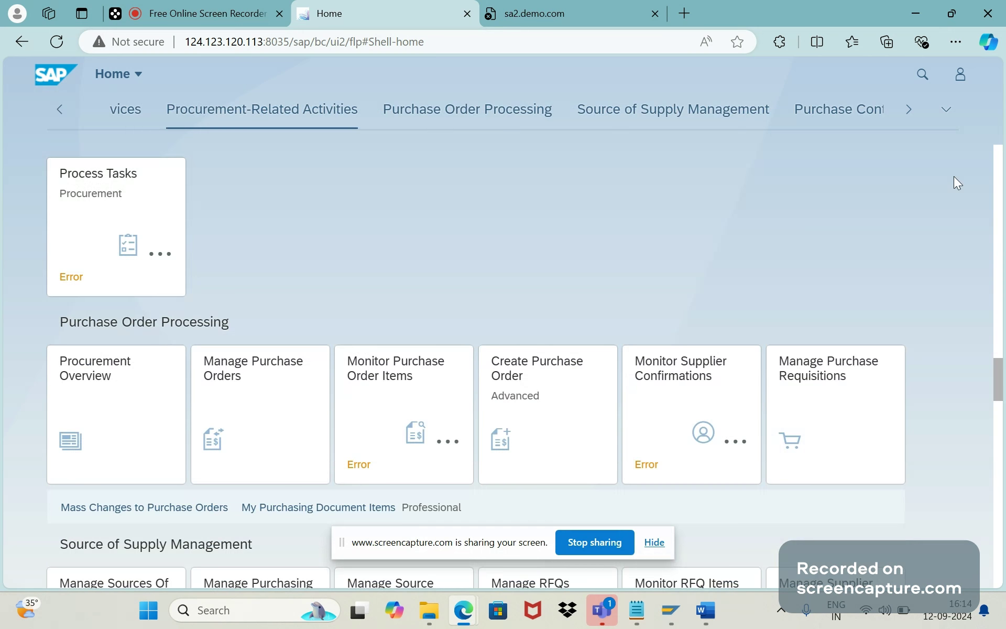
Look at the full list of home page groups and go to the SD Fiori Apps group
click(947, 110)
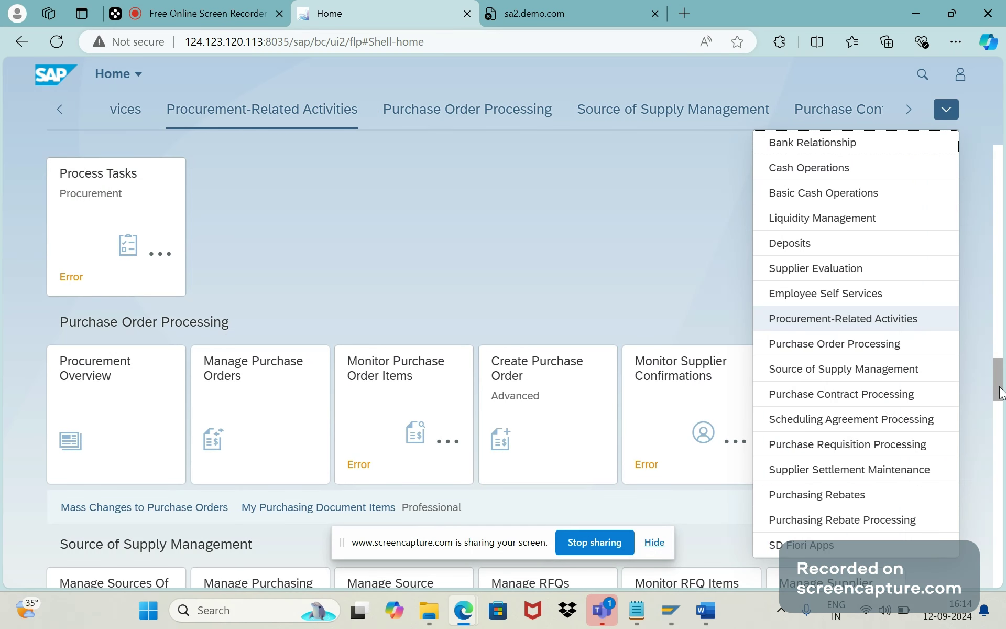
drag(1000, 392, 998, 427)
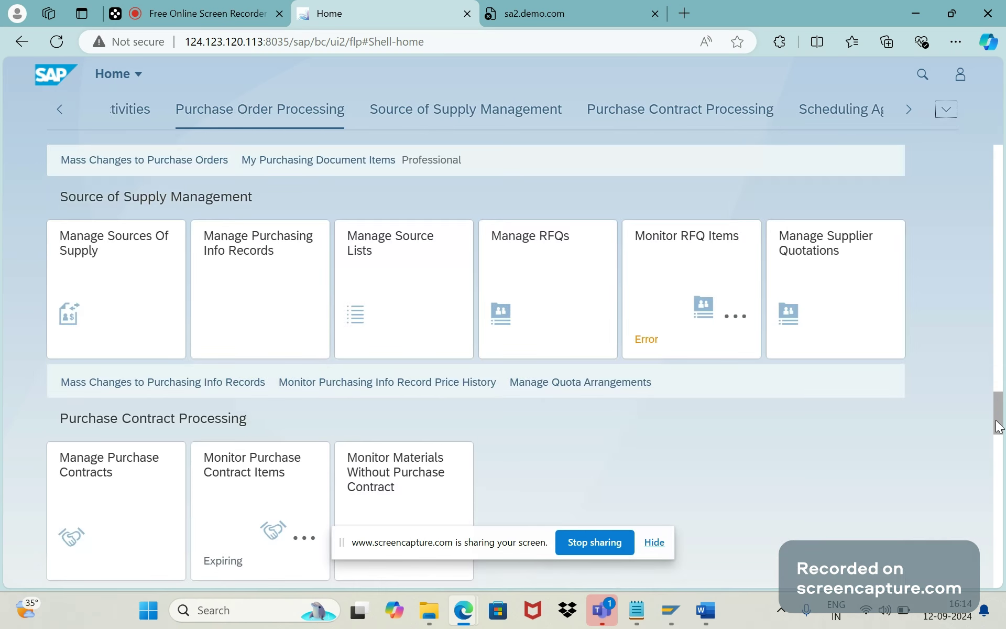
click(943, 116)
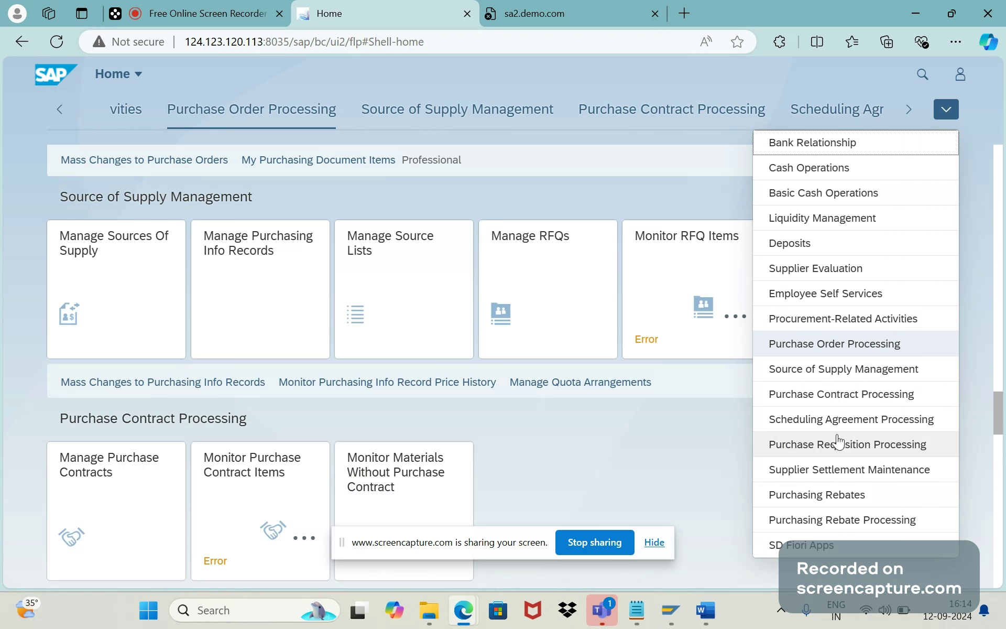
click(797, 548)
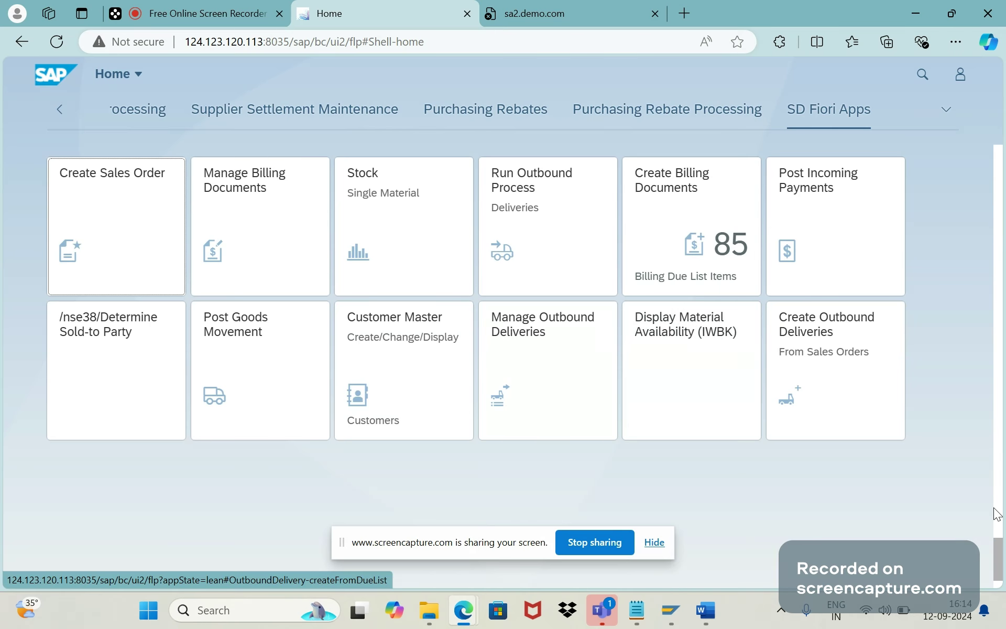
View the billing due list in the Create Billing Documents app from the SD Fiori Apps group and return to the home page
drag(997, 514, 991, 152)
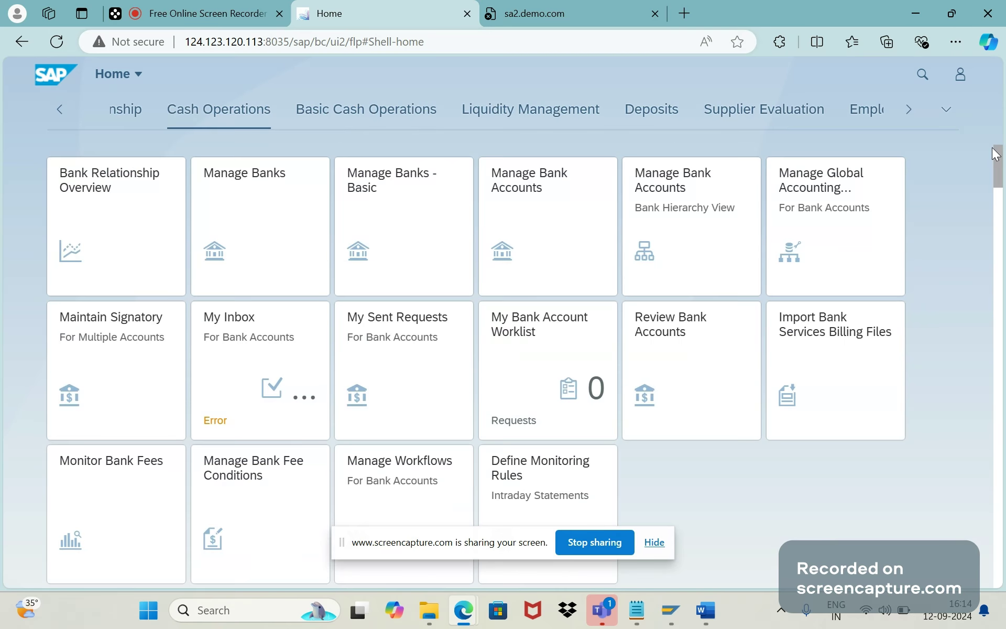
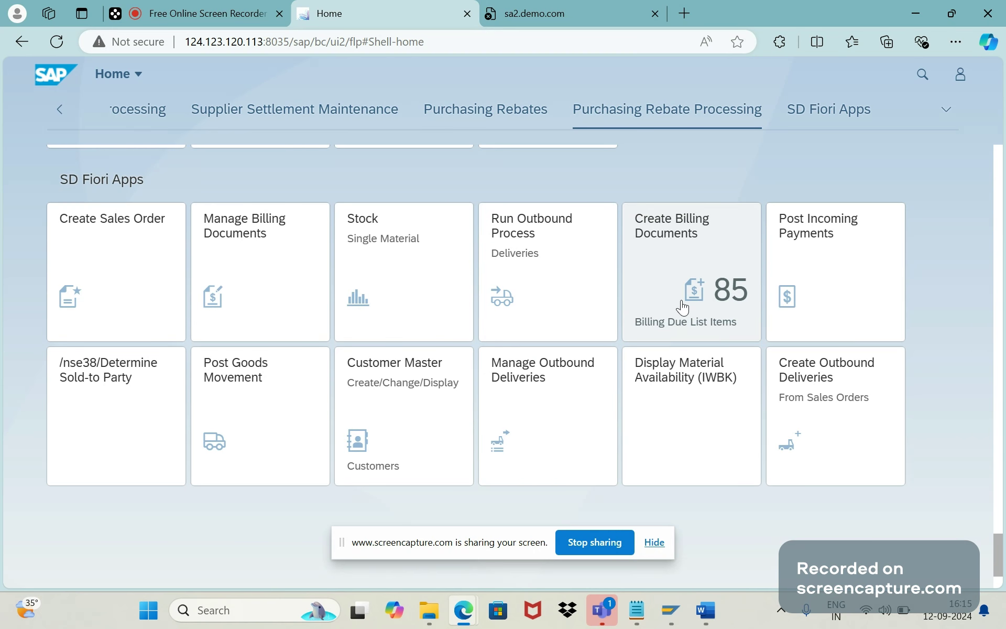
click(719, 299)
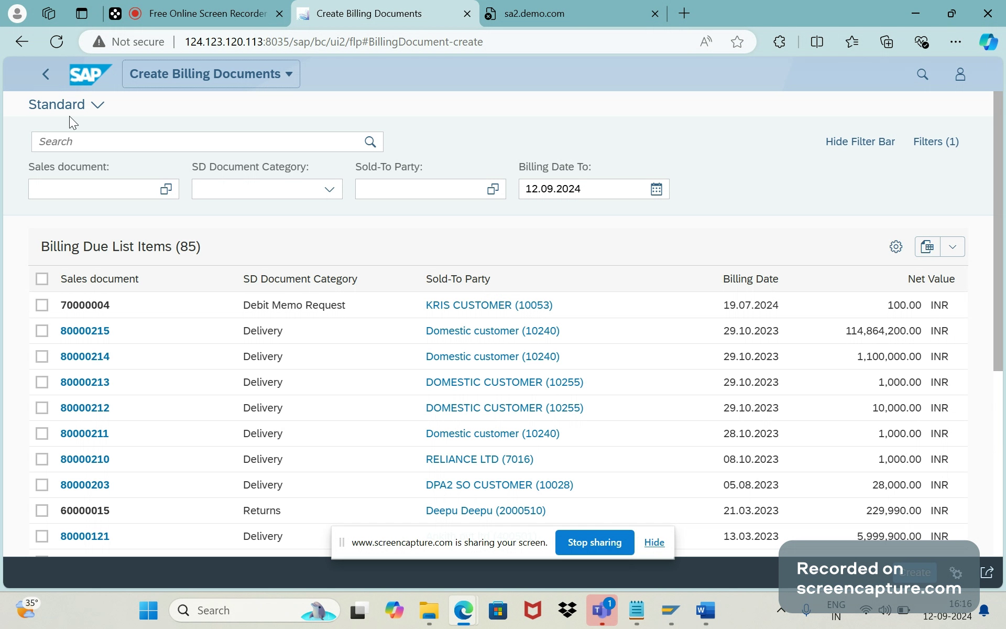
key(alt+Left)
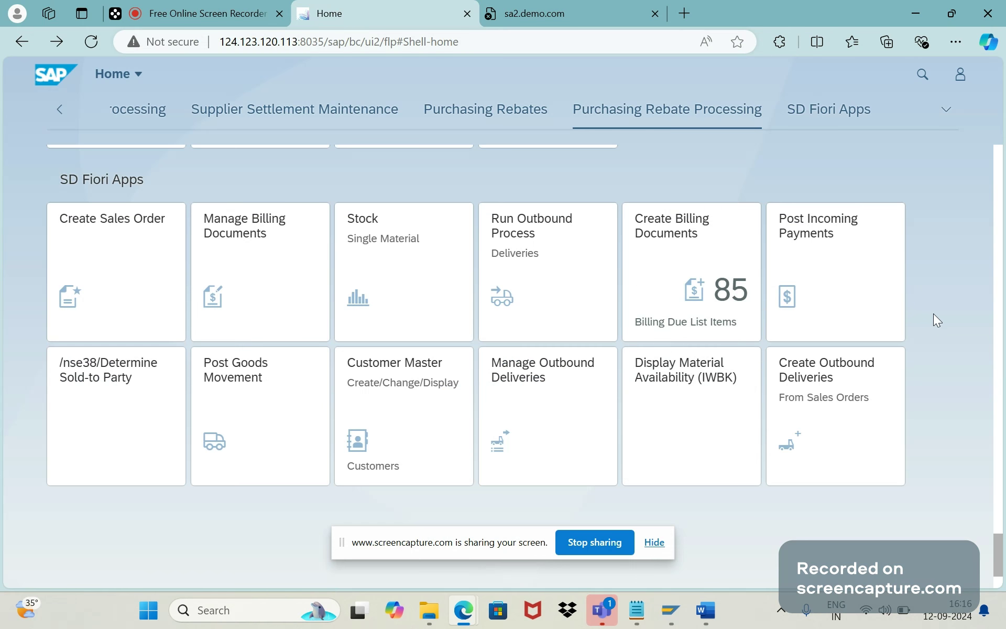
Examine the app tiles in every home page group from SD Fiori Apps back up to Bank Relationship
scroll(937, 320, down, 1)
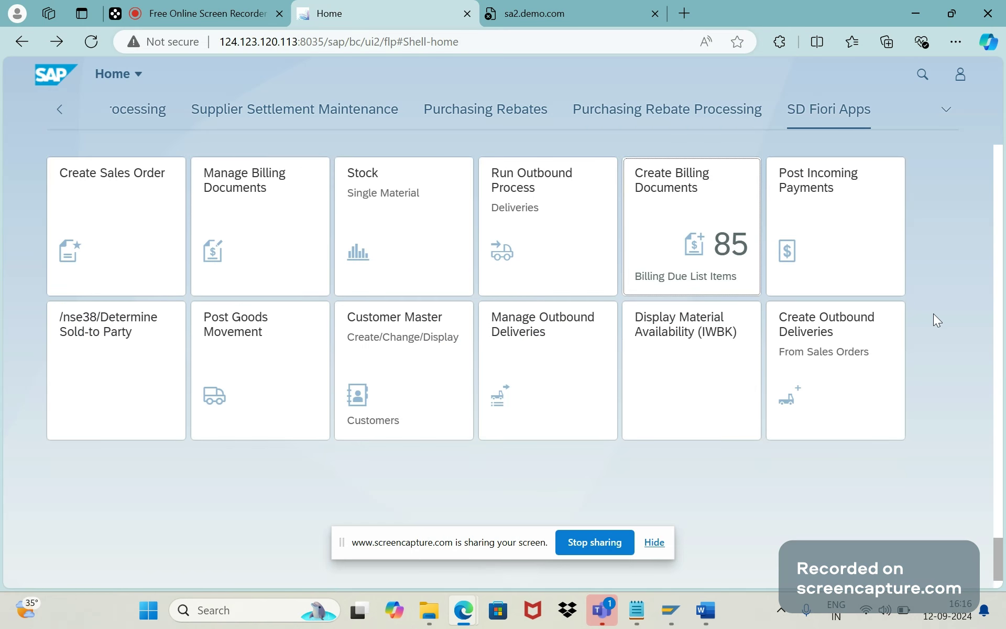
scroll(933, 314, up, 6)
scroll(936, 319, up, 3)
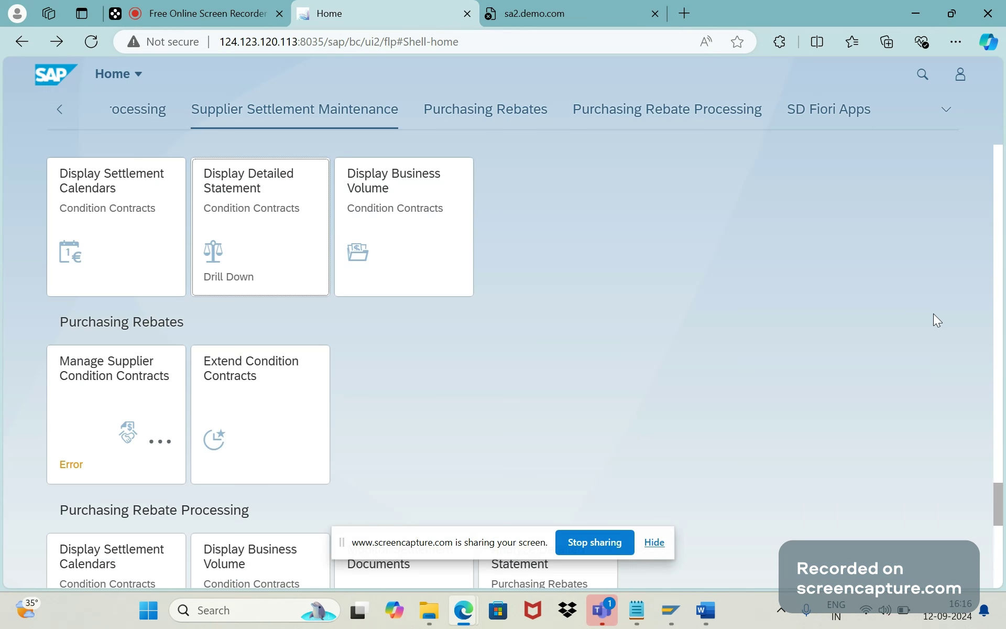
scroll(933, 314, up, 3)
scroll(934, 315, up, 3)
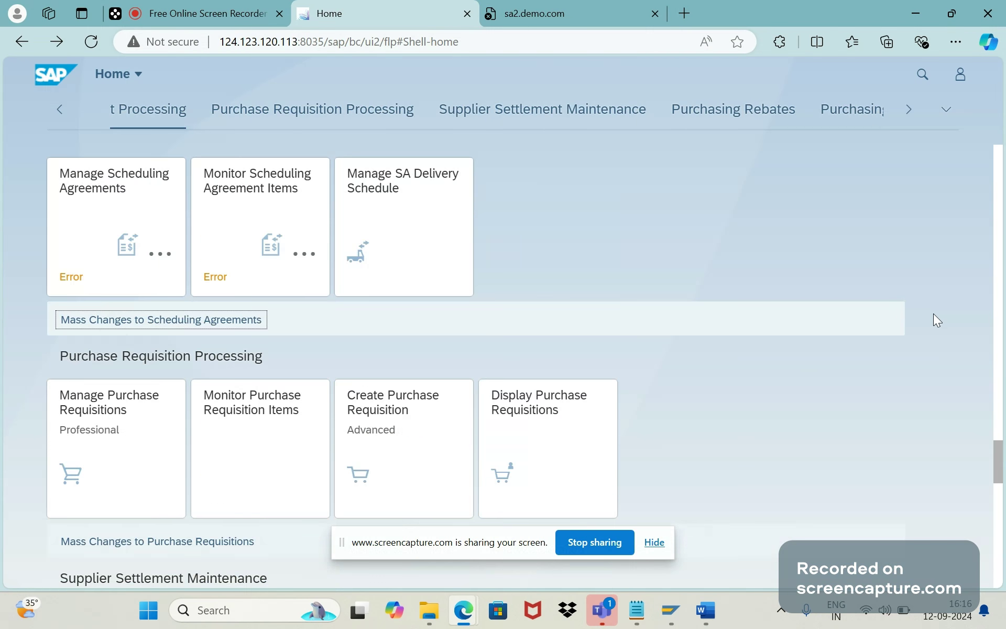
scroll(937, 320, up, 3)
scroll(937, 319, up, 3)
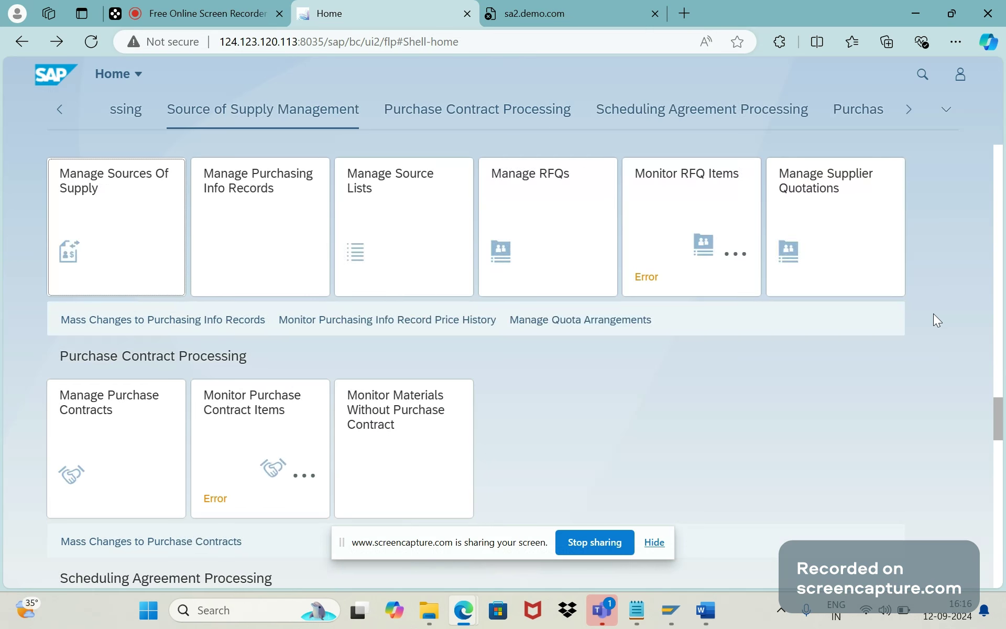
scroll(937, 320, up, 3)
scroll(937, 320, up, 5)
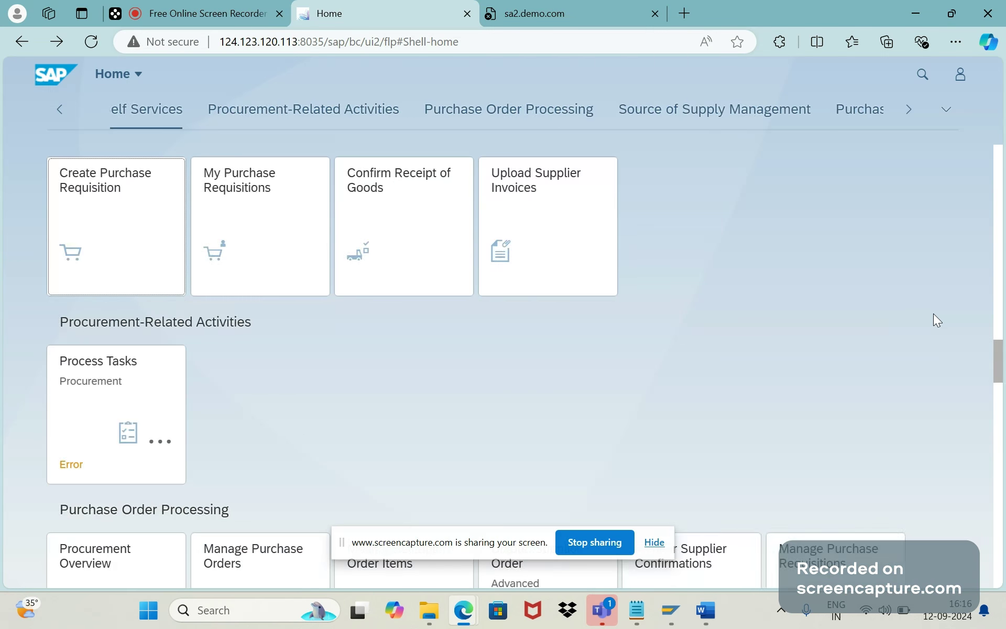
scroll(933, 316, up, 5)
scroll(937, 319, up, 3)
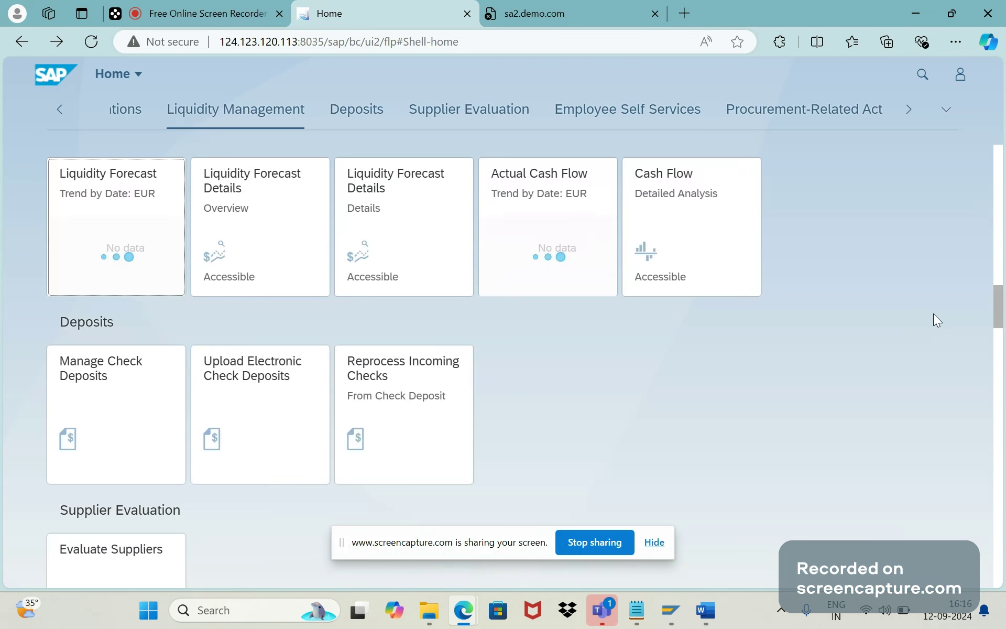
scroll(936, 320, up, 6)
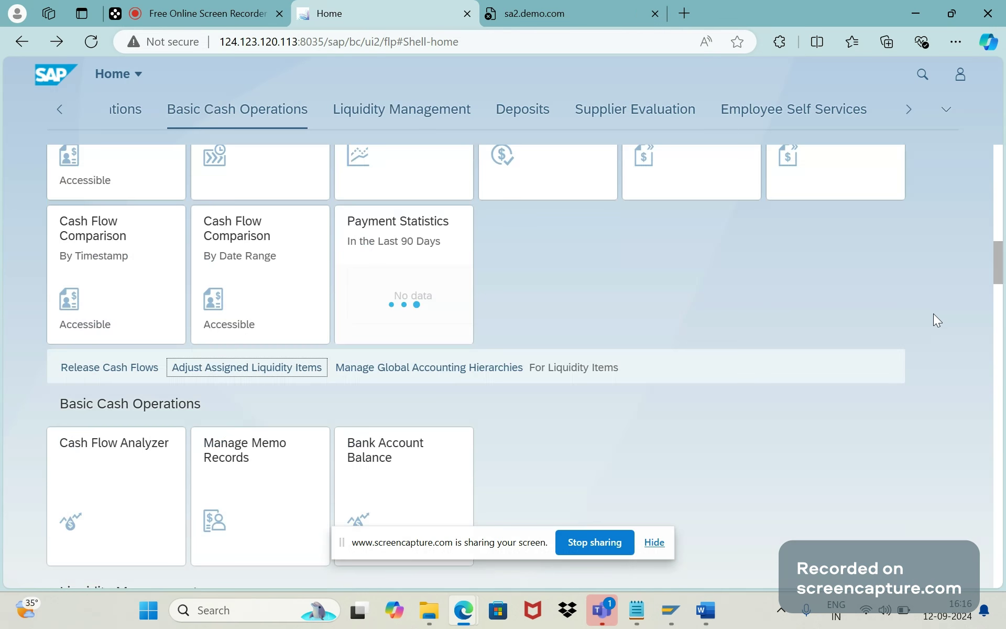
scroll(937, 319, up, 1)
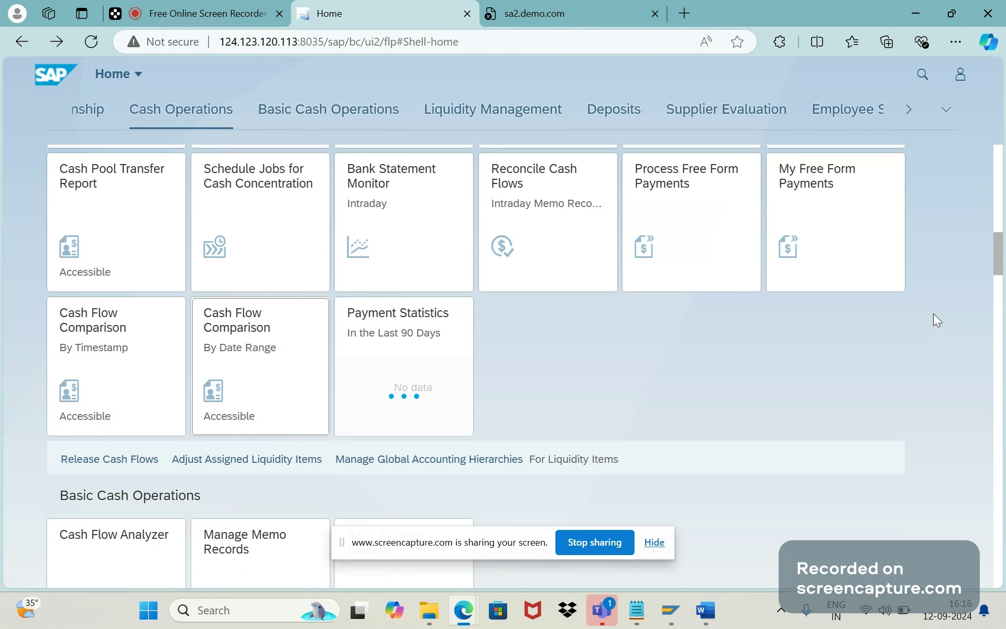
scroll(937, 320, up, 2)
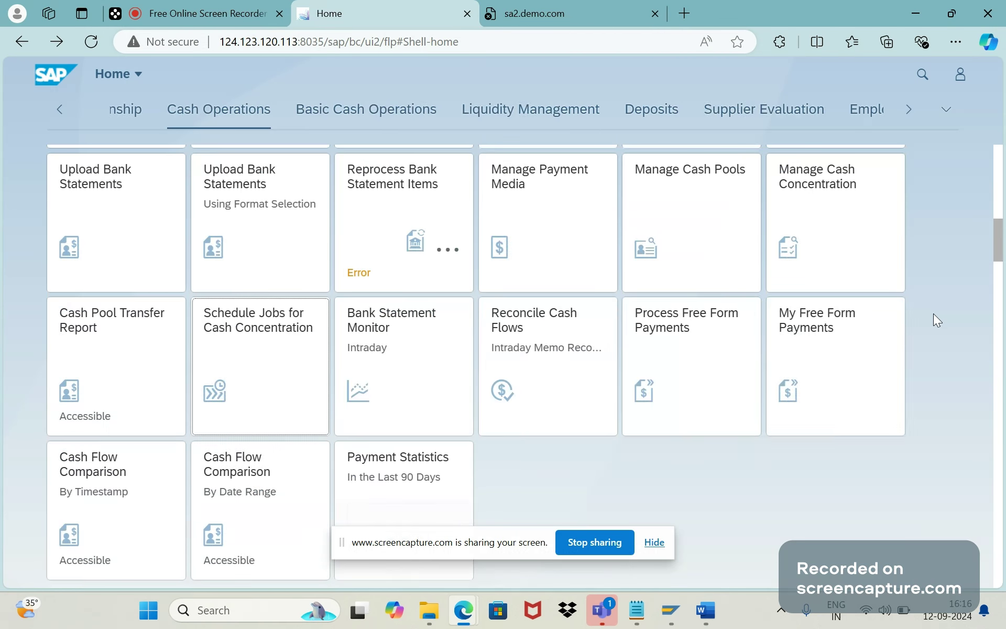
scroll(937, 320, up, 4)
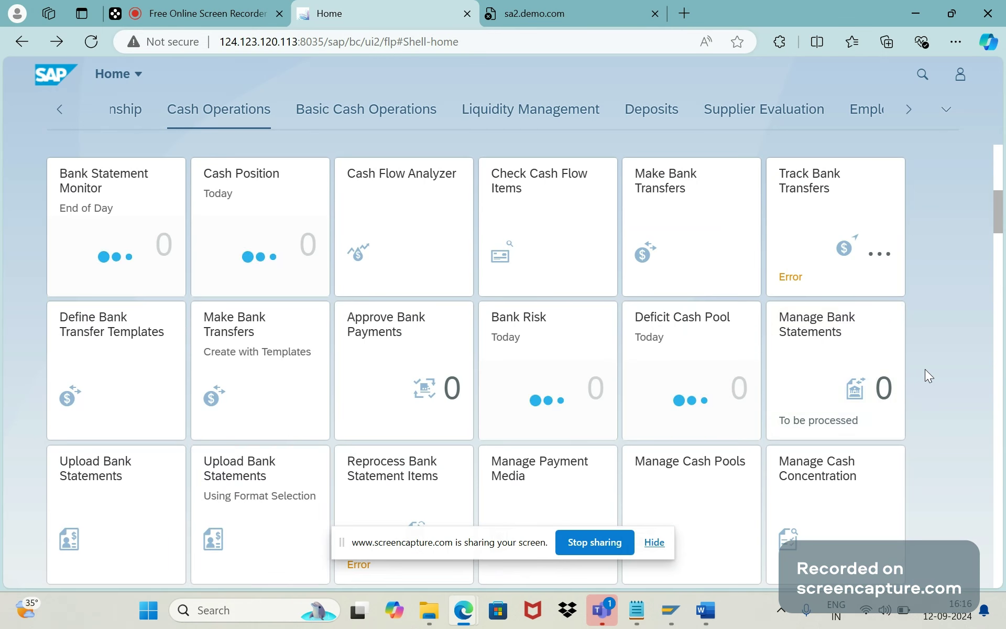
scroll(925, 368, up, 8)
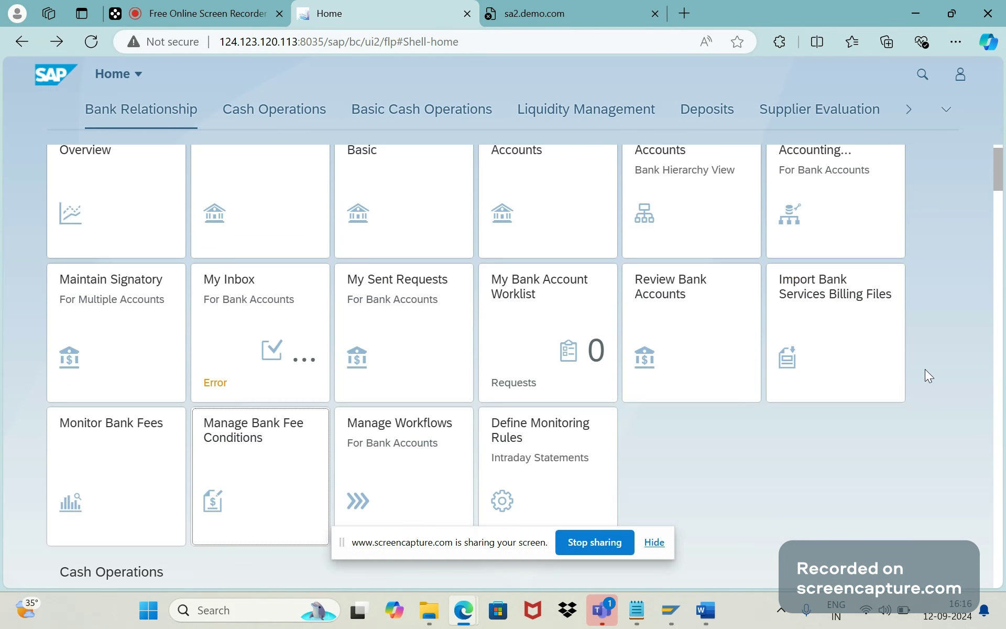
scroll(929, 375, up, 1)
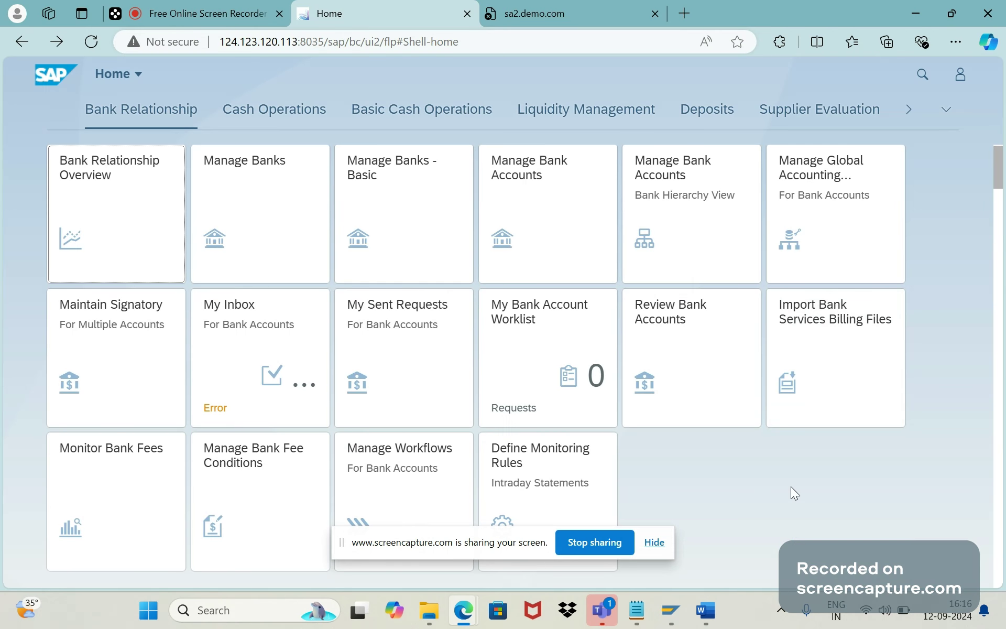
scroll(943, 297, down, 1)
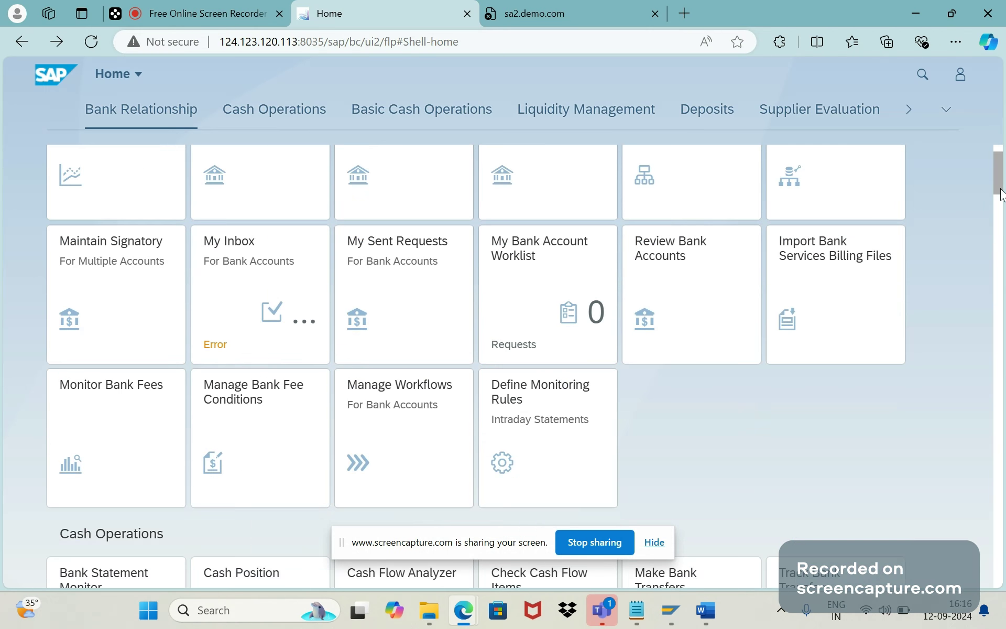
mouse_move(1000, 192)
mouse_down()
mouse_move(997, 399)
mouse_move(970, 569)
mouse_move(976, 502)
mouse_move(963, 348)
mouse_move(982, 313)
mouse_move(998, 184)
mouse_up()
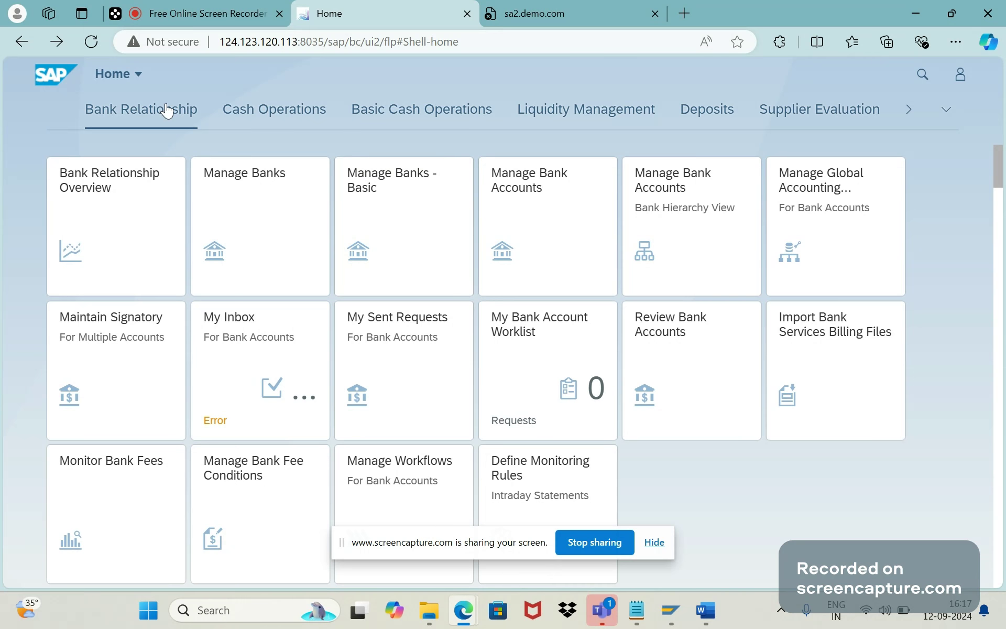
View the apps under Bank Accounting - Bank Statement in All My Apps and close the overview
click(139, 82)
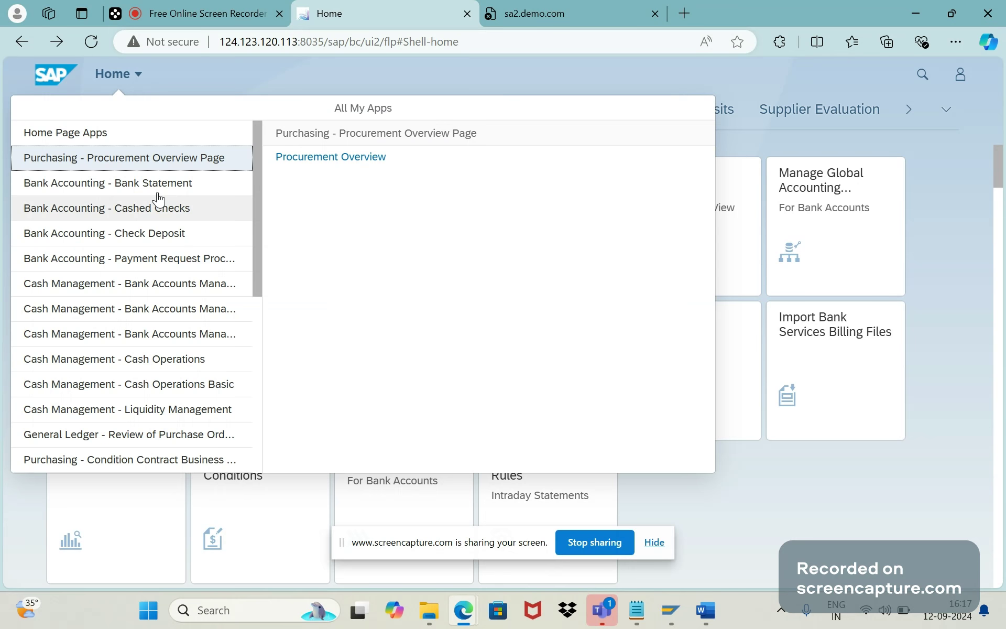
click(141, 195)
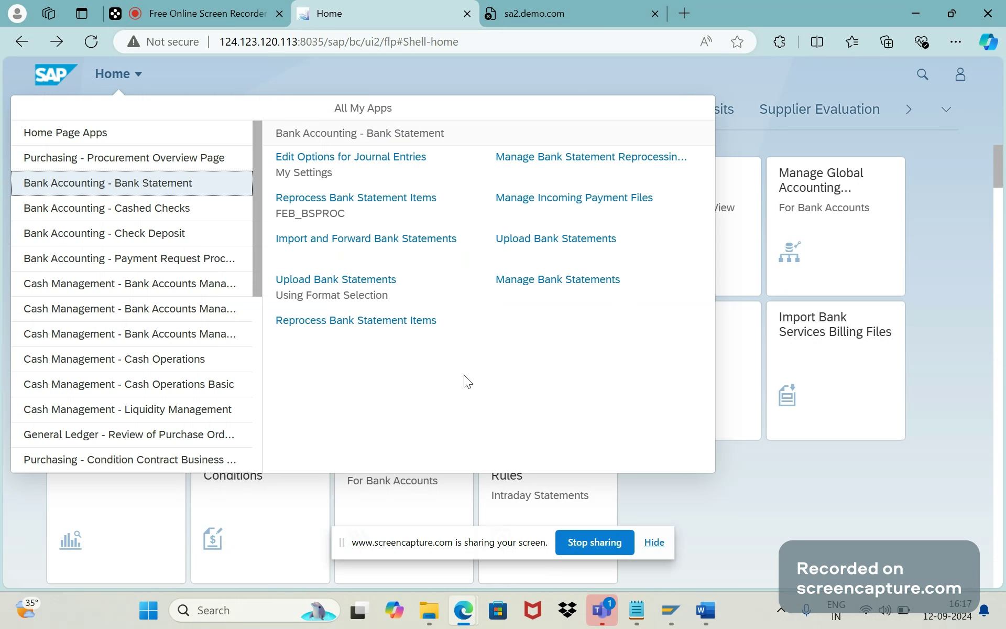
click(747, 493)
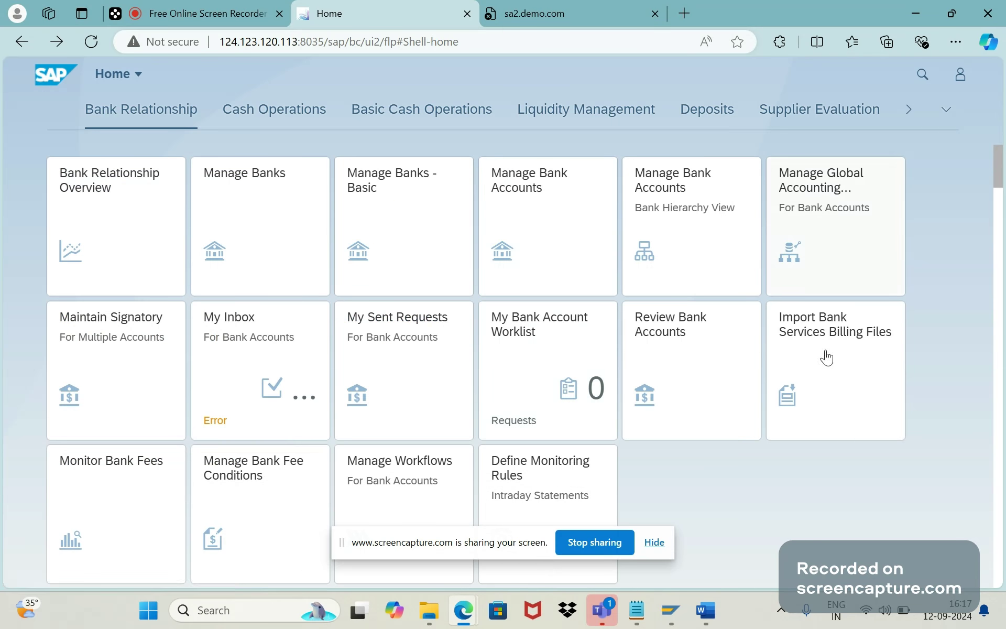
View the apps under Bank Accounting - Check Deposit in the All My Apps overview
click(136, 77)
click(127, 241)
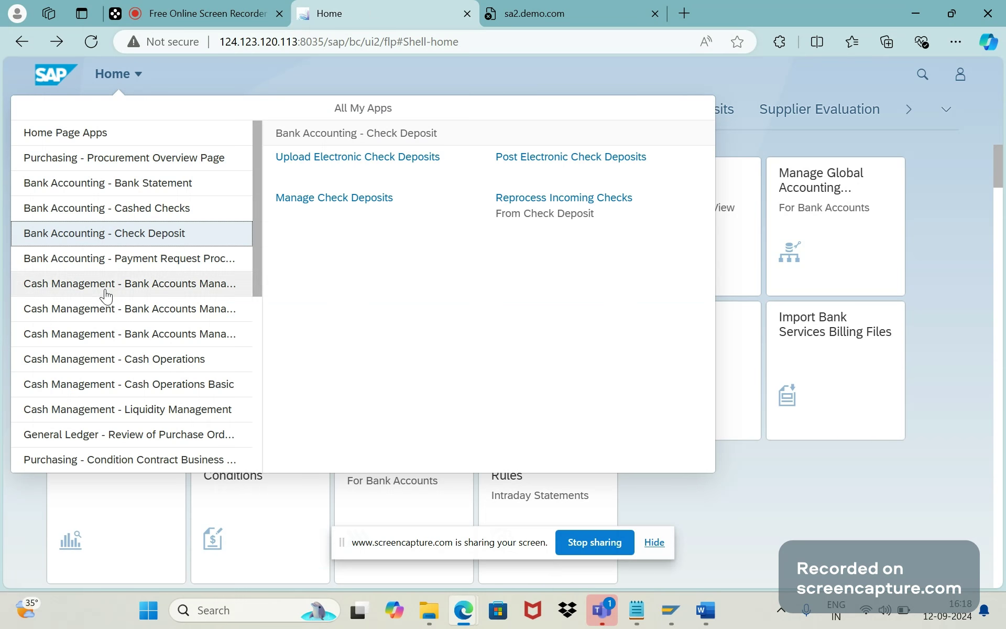
click(109, 237)
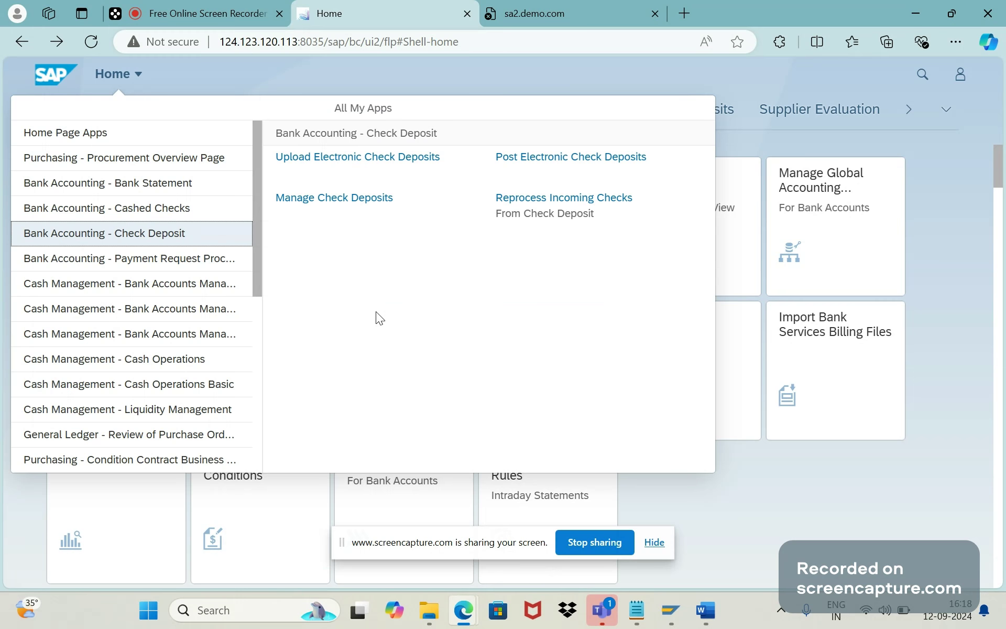
View the Manage Workflows app under Cash Management - Bank Accounts Management Configuration and return to the home page
click(199, 335)
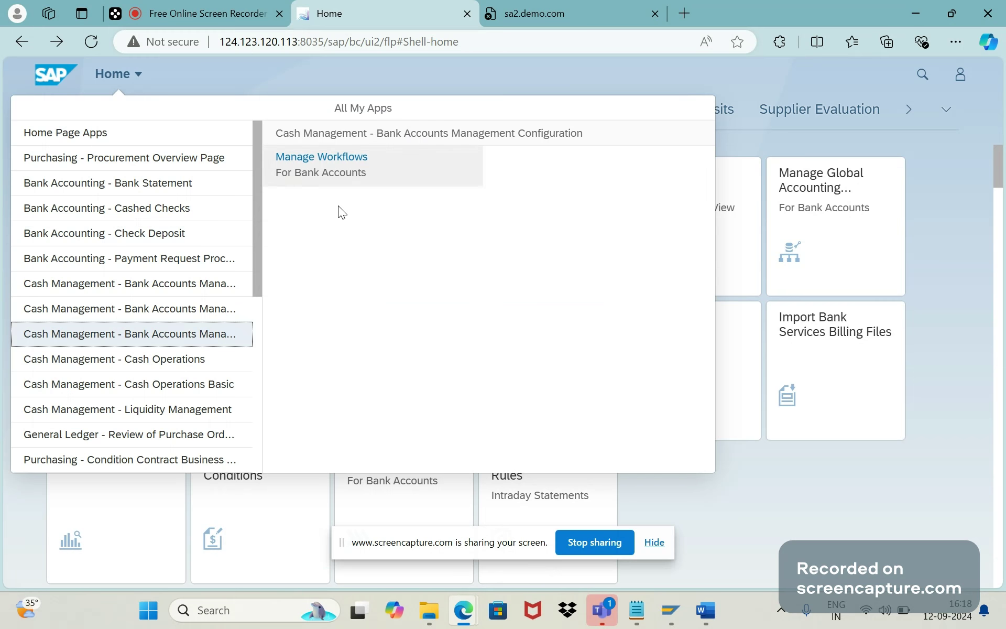
click(316, 170)
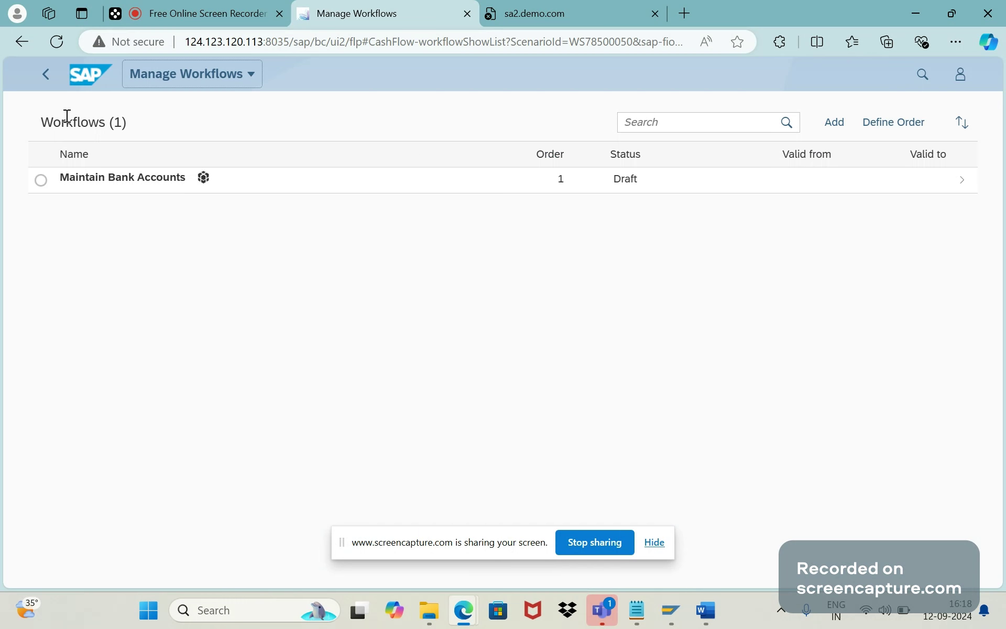
click(90, 79)
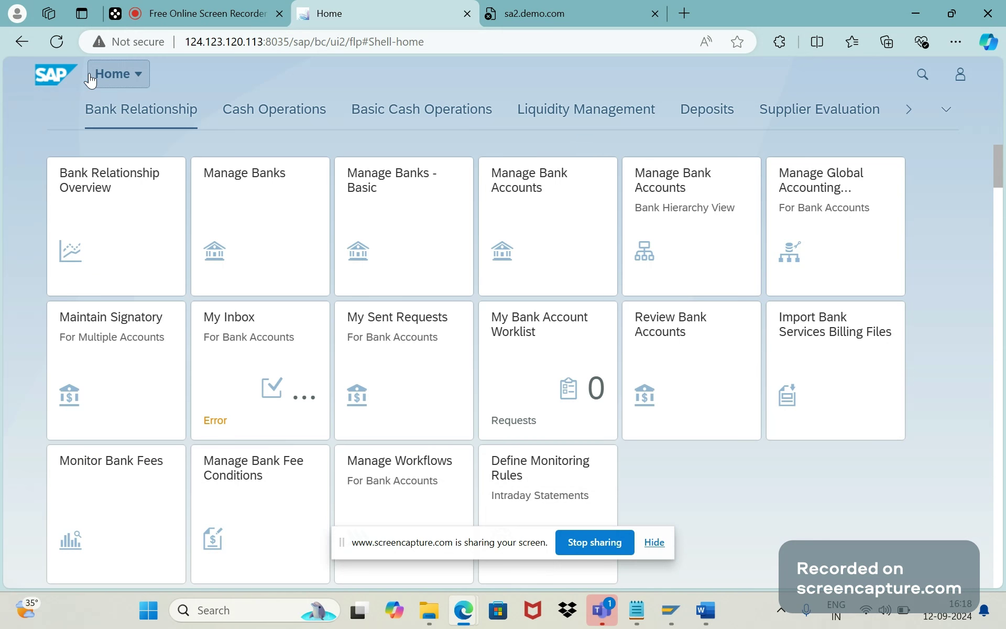
View the apps under SD Apps in All My Apps and close the overview
click(113, 73)
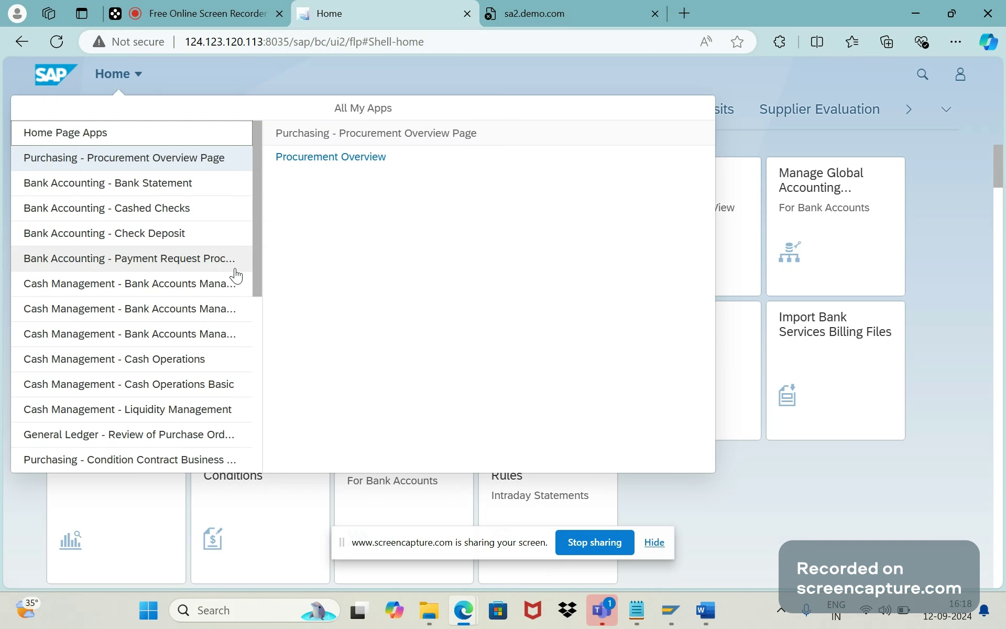
drag(255, 283, 250, 486)
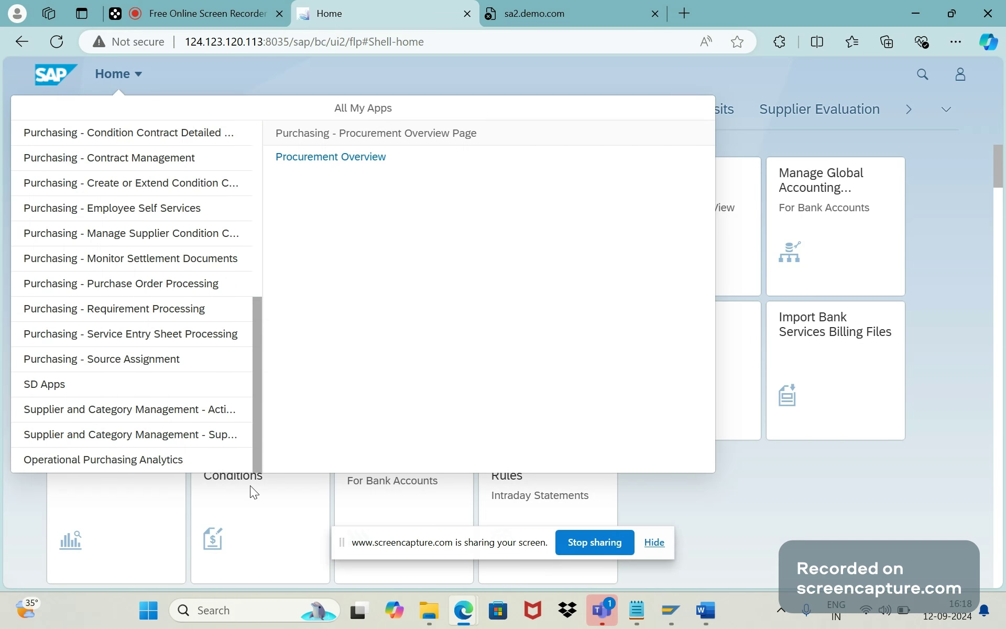
click(78, 386)
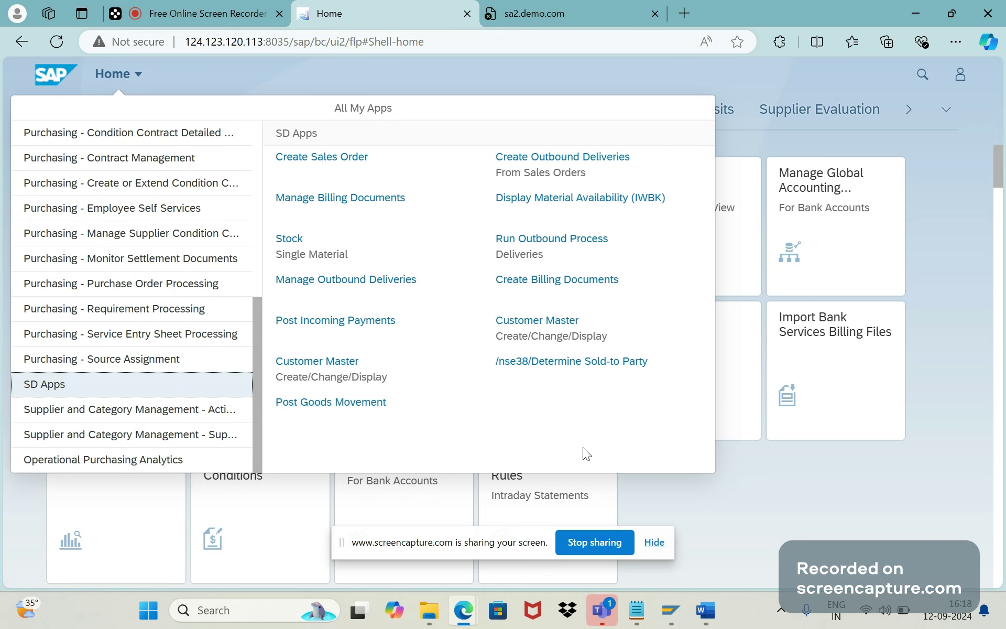
click(845, 553)
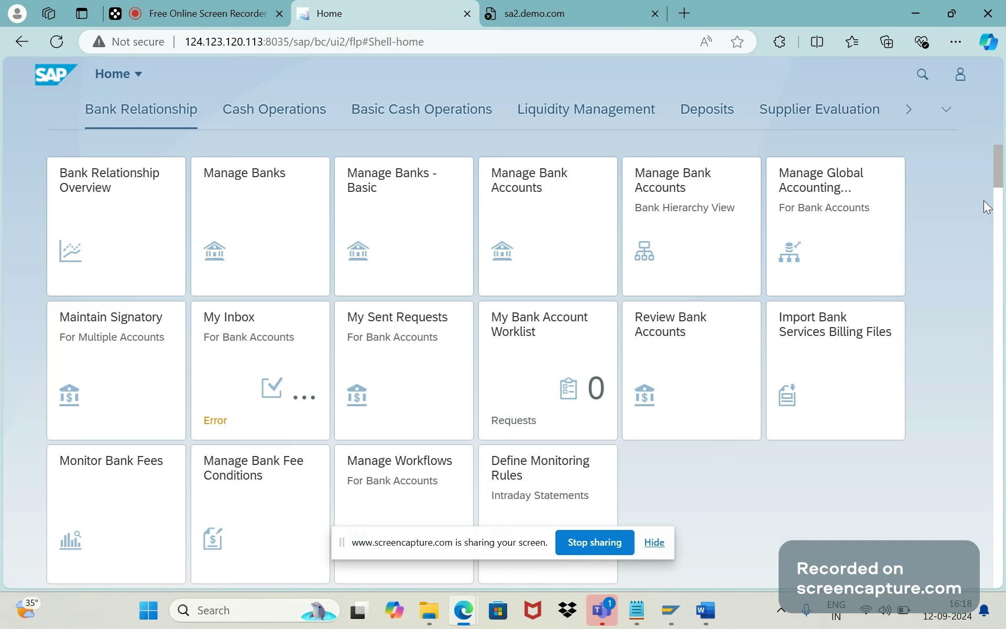
click(923, 76)
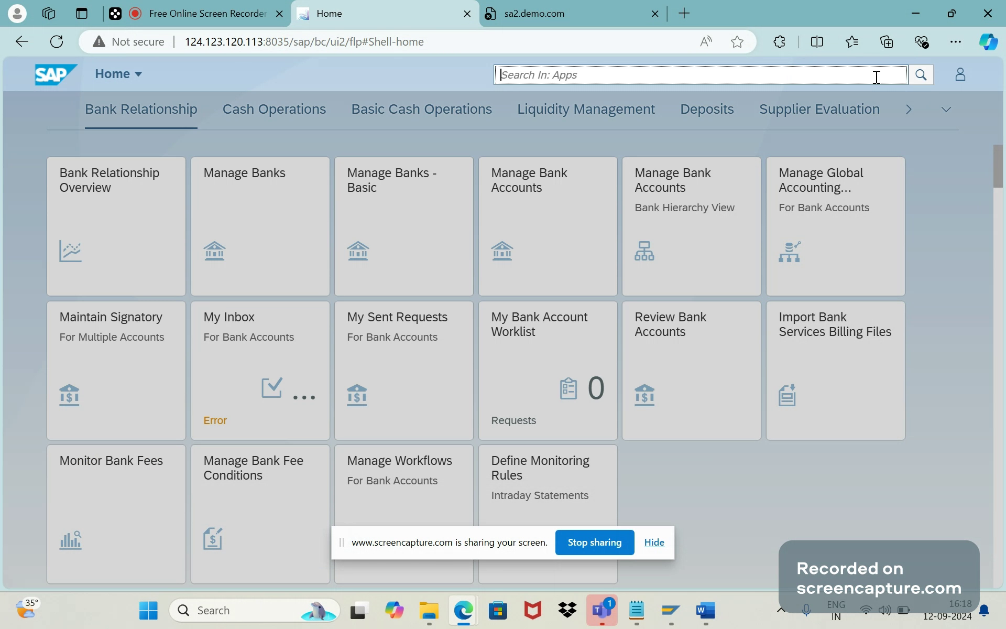
click(1003, 186)
mouse_move(1002, 273)
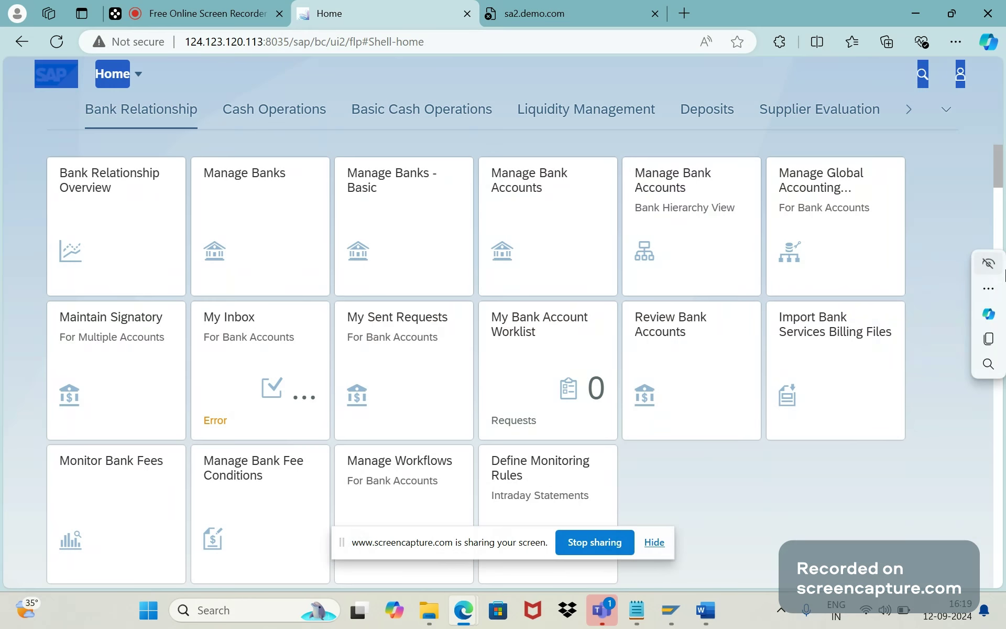
Copy the first delivery's sales document number from the billing due list in Create Billing Documents and return to the home page
drag(1001, 189, 1002, 624)
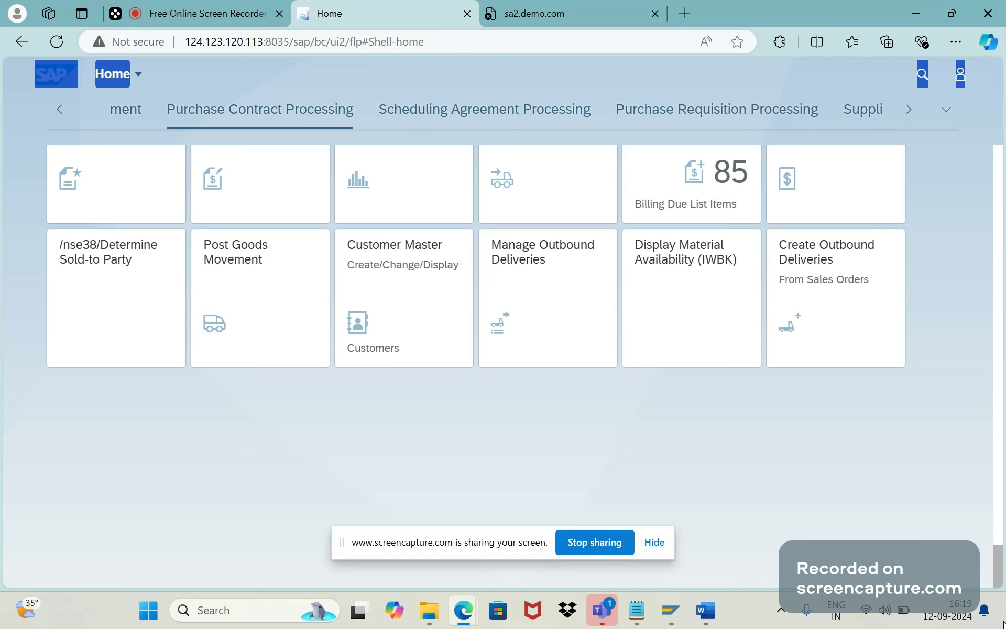
click(716, 201)
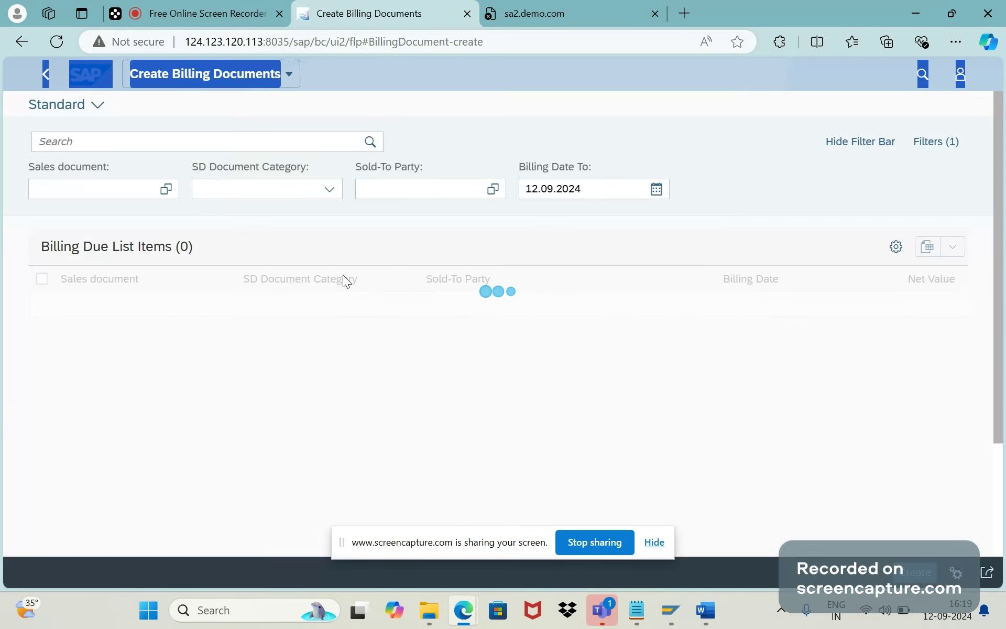
drag(110, 330, 60, 335)
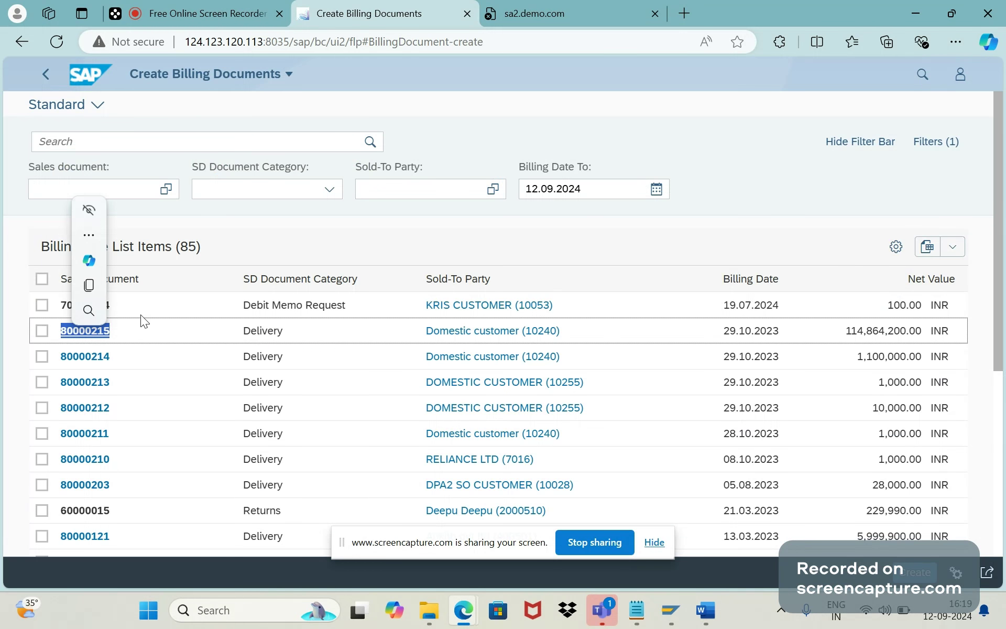
key(ctrl+c)
click(54, 81)
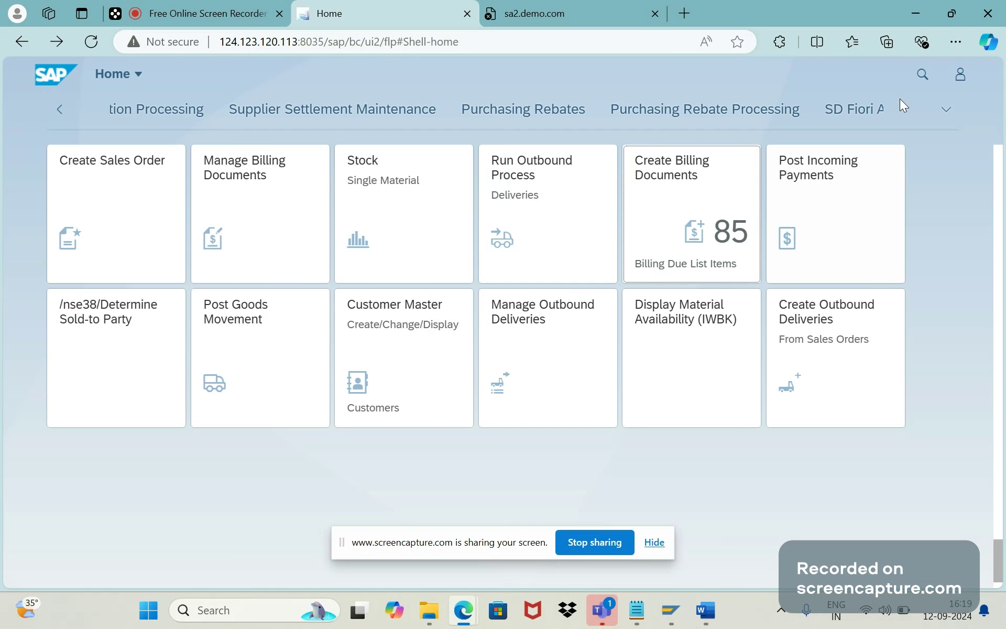
Search the launchpad apps for the copied sales document number
click(922, 84)
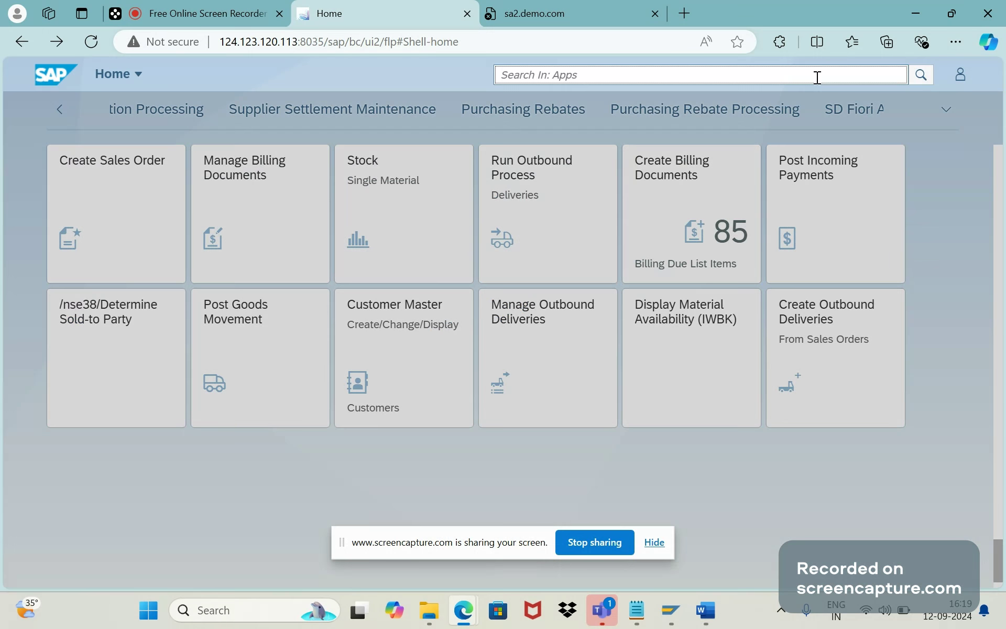
key(ctrl+v)
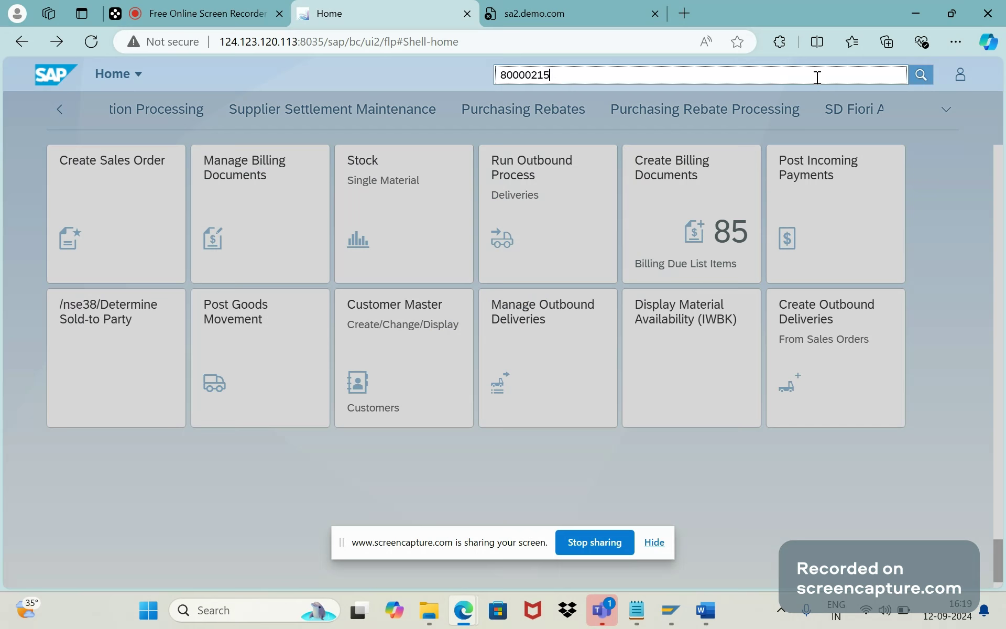
click(920, 78)
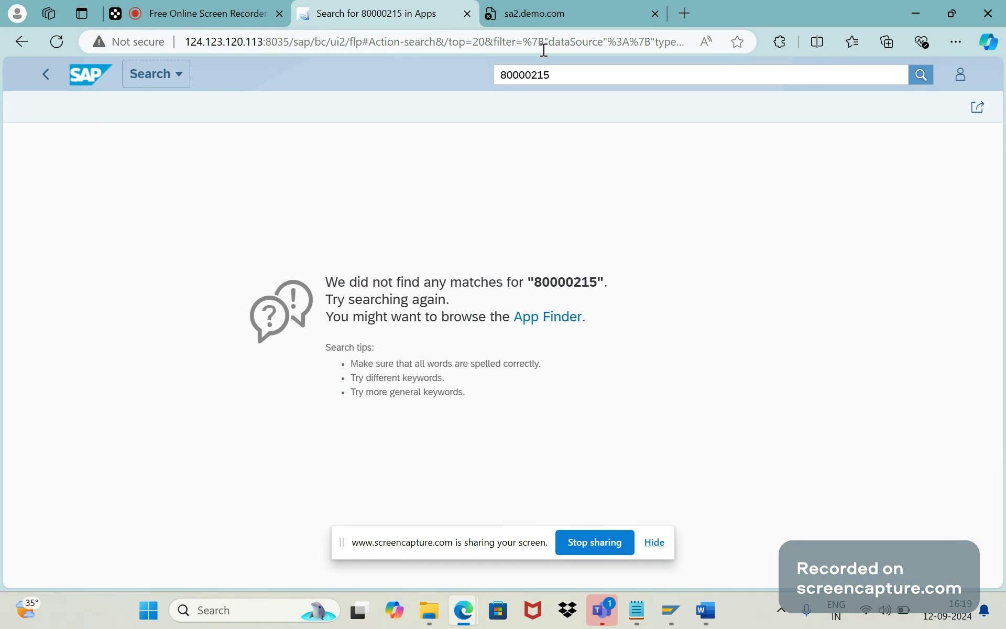
Look up app suggestions for "billing d" in the app search, clear the search term and return to the home page
key(Tab)
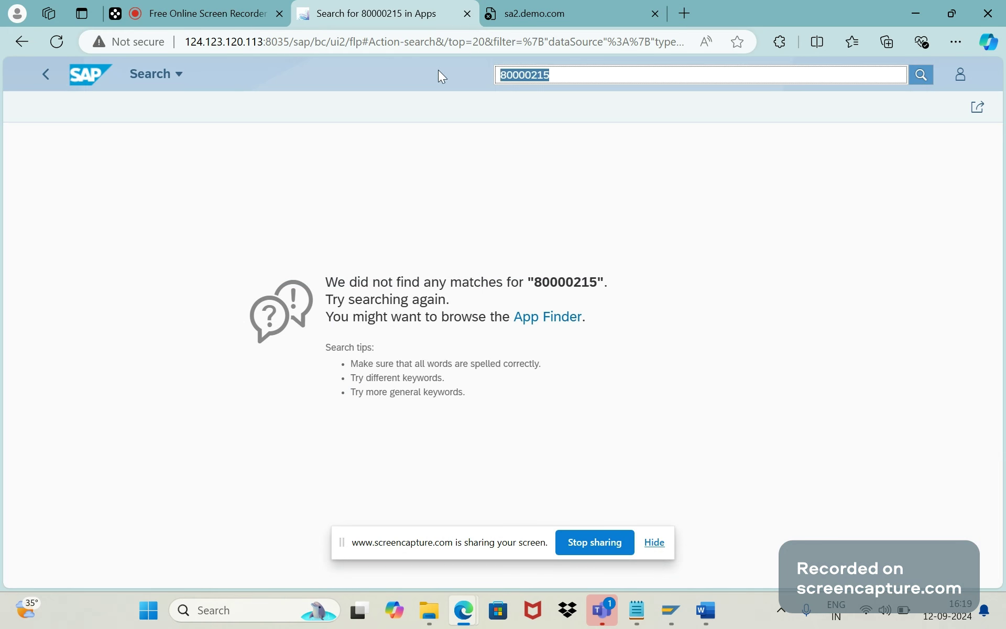
text(billing )
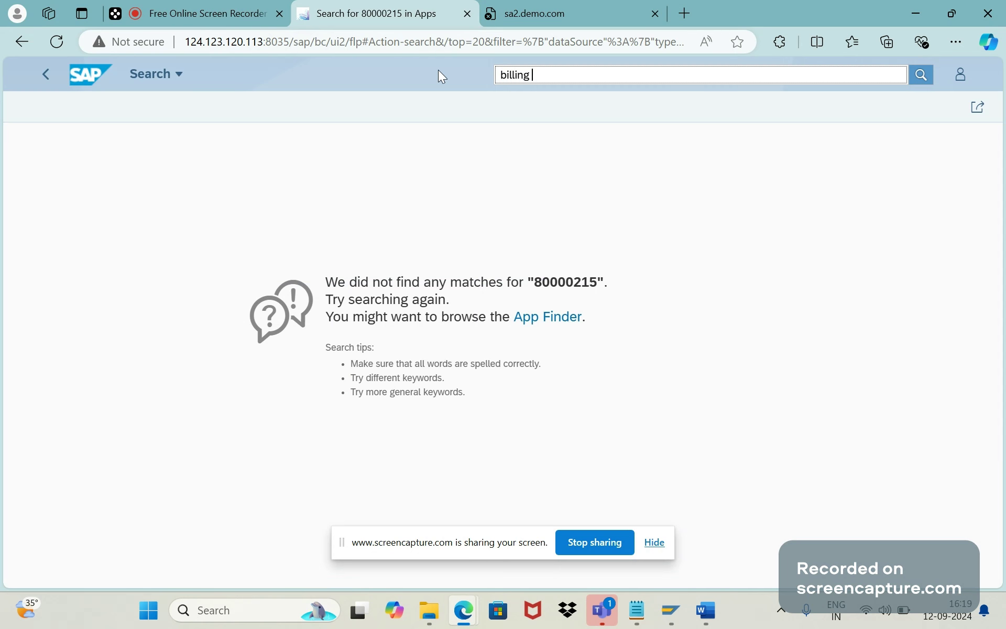
text(d)
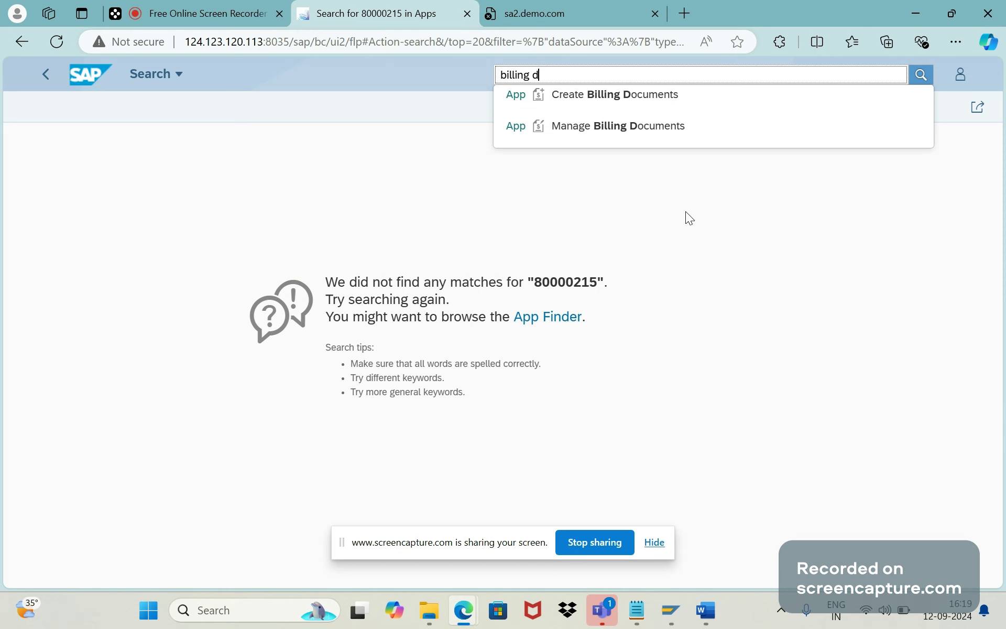
click(763, 110)
key(shift+Tab)
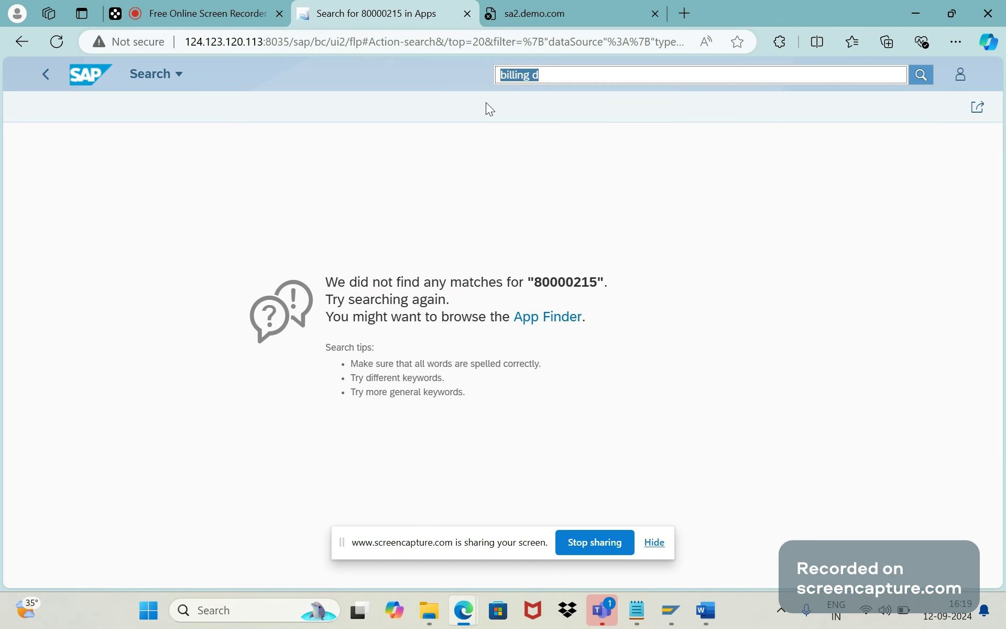
key(BackSpace)
click(486, 102)
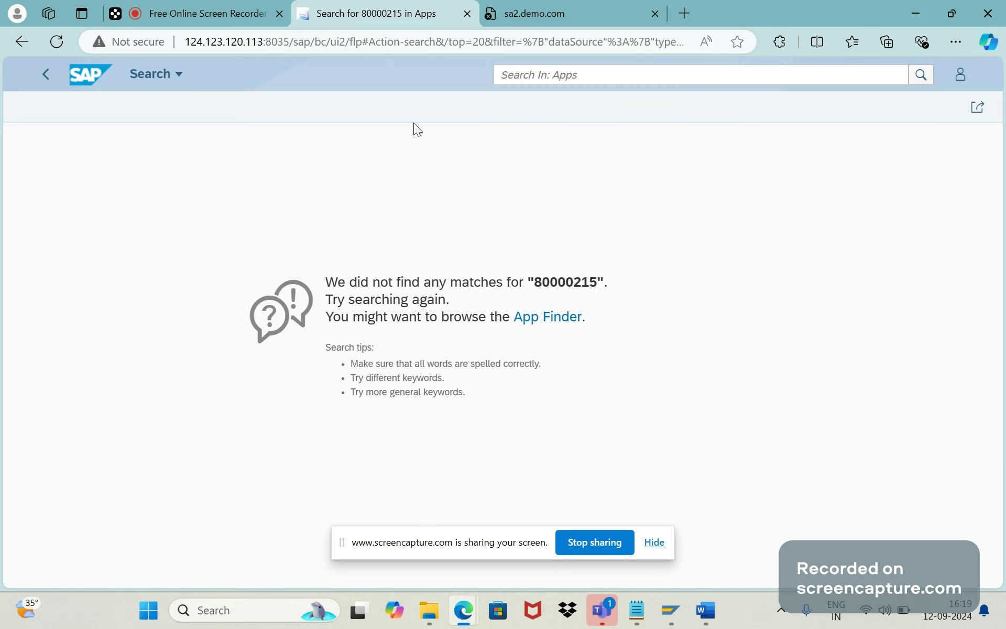
click(87, 77)
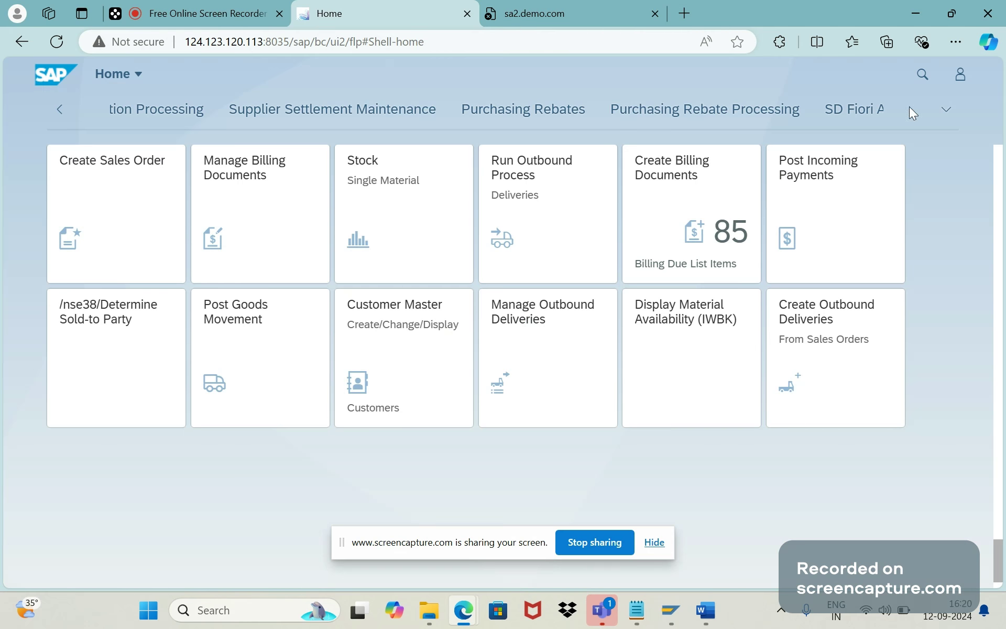
Search the launchpad apps for "manage sales order"
click(919, 84)
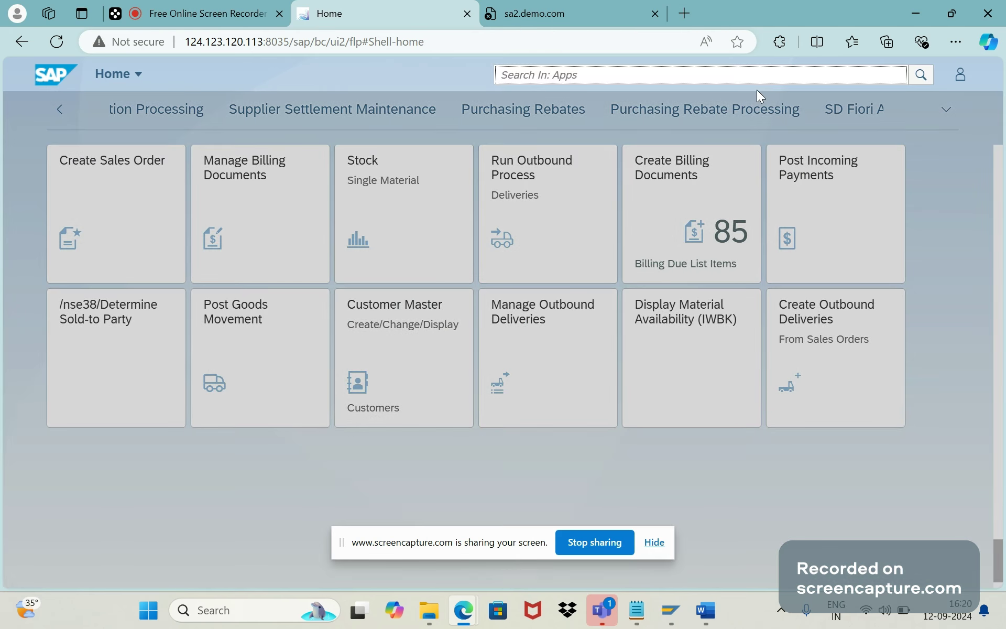
text(manage sales)
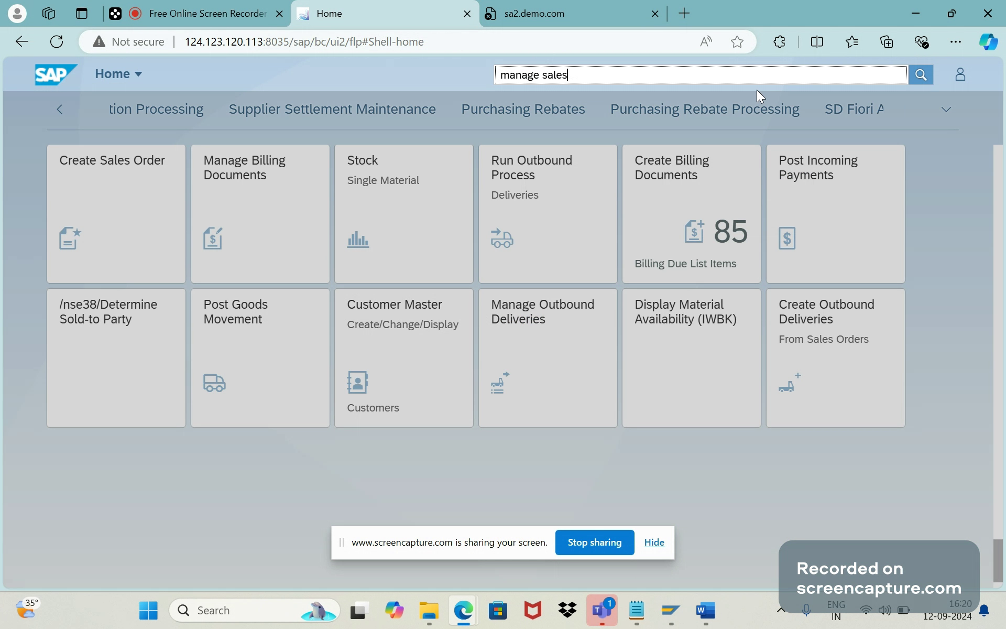
text( order)
key(Return)
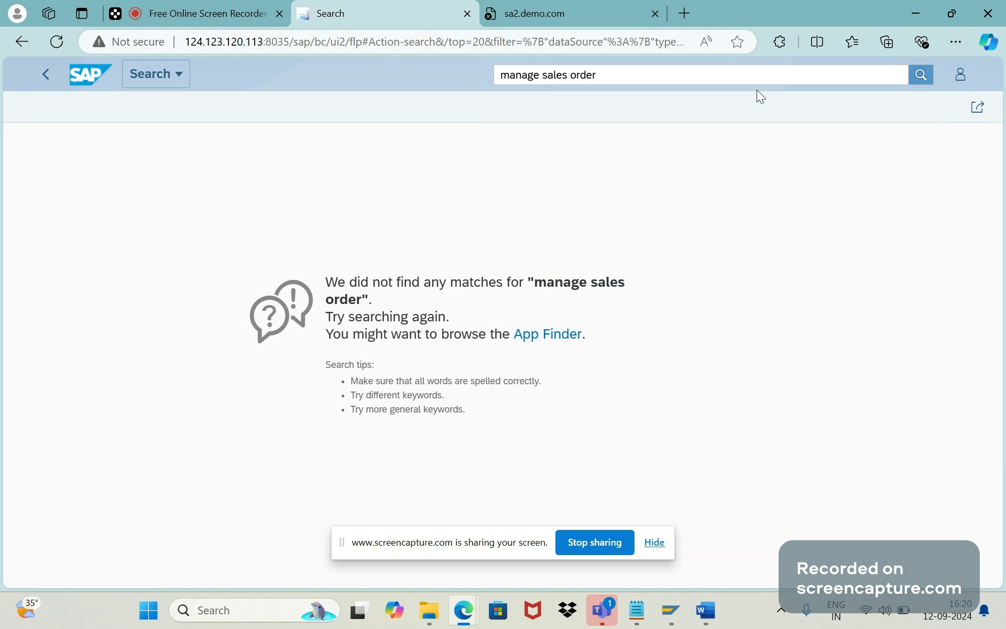
Look up app suggestions for "sales order" in the app search, clear the search term and return to the home page
triple_click(548, 77)
key(BackSpace)
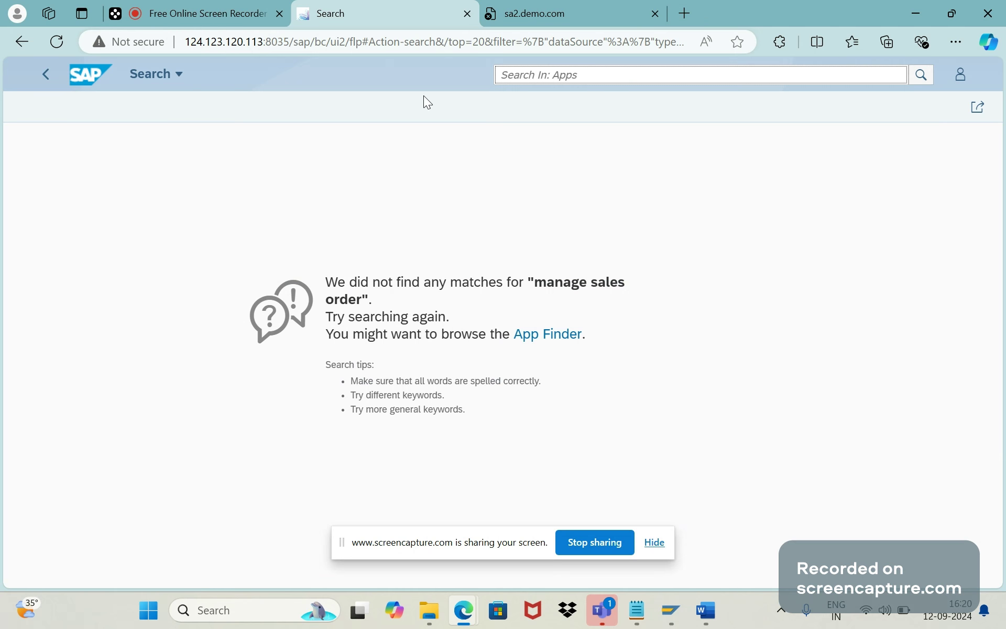
text(sales)
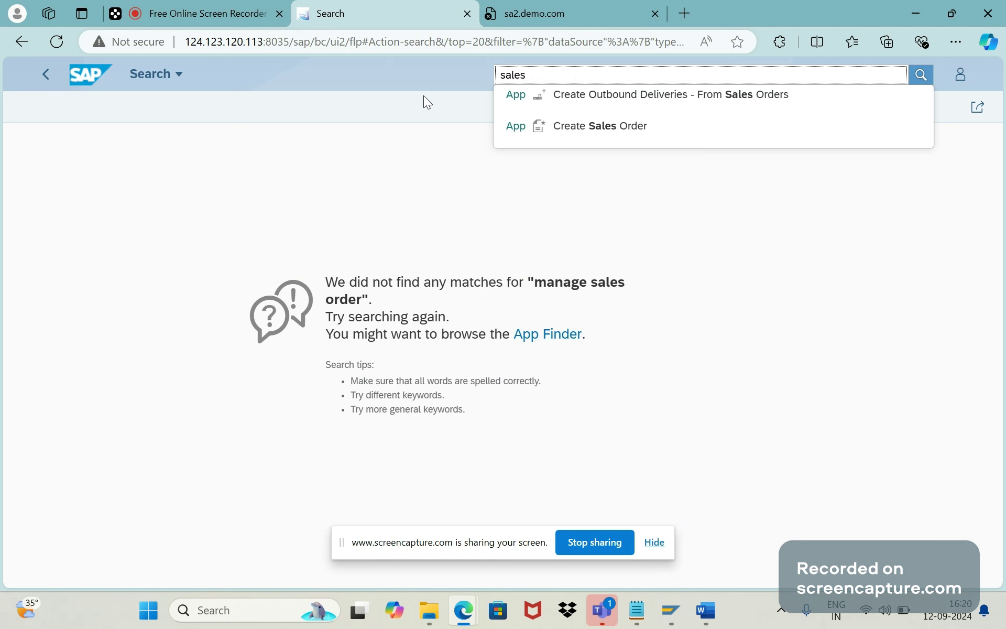
text( order)
key(BackSpace)
key(BackSpace)
key(BackSpace)
key(BackSpace)
key(BackSpace)
key(BackSpace)
key(BackSpace)
key(BackSpace)
key(BackSpace)
key(BackSpace)
key(BackSpace)
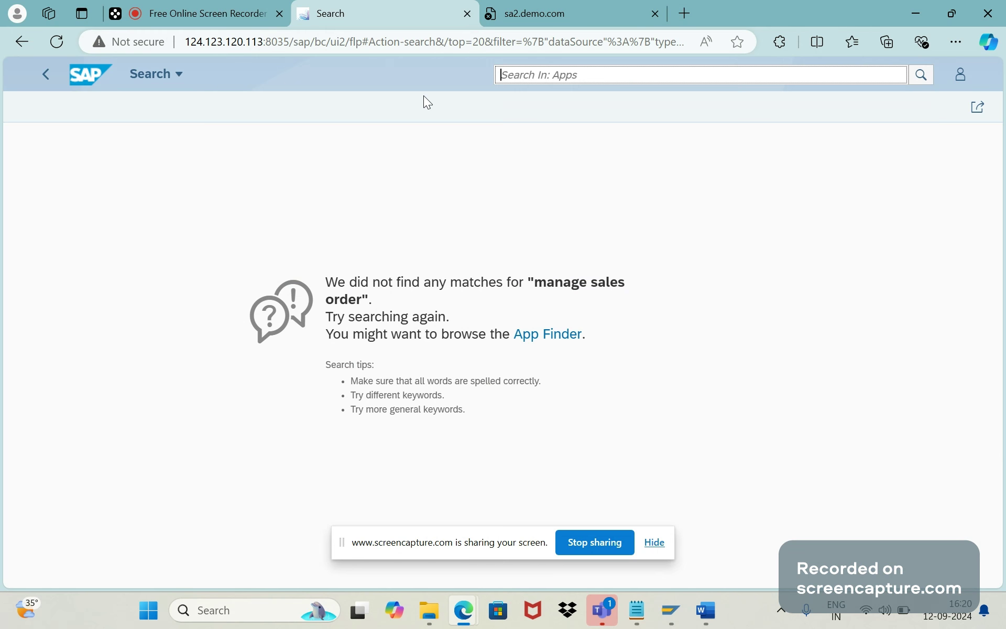
click(580, 102)
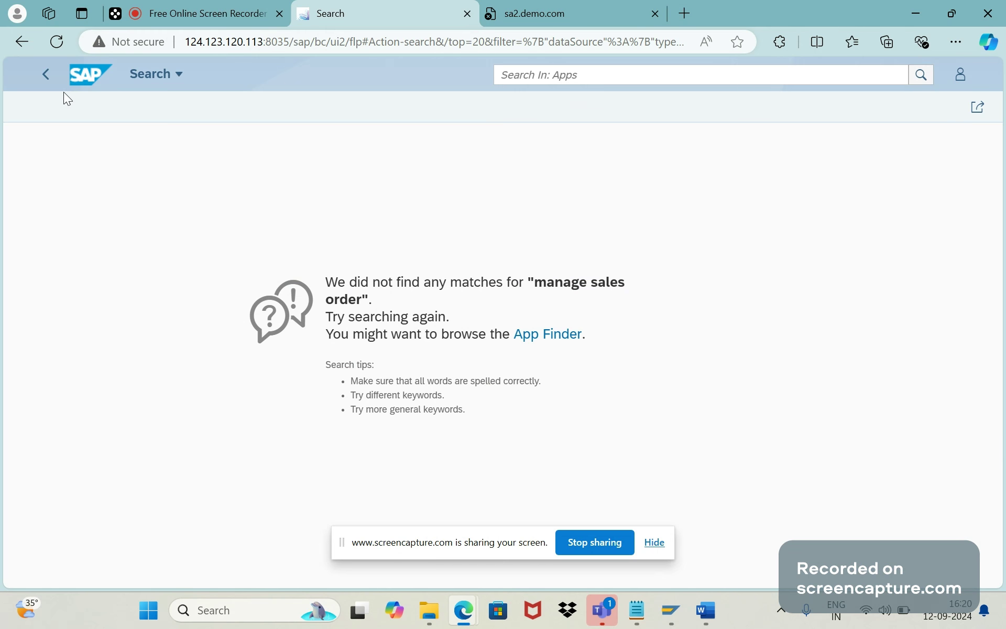
click(83, 82)
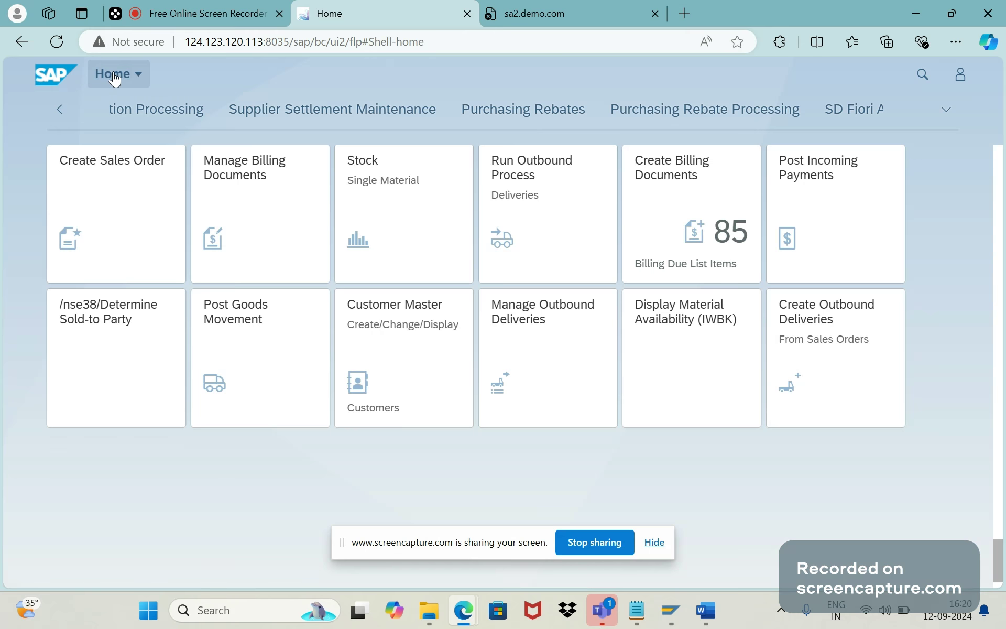
View the Bank Relationship apps under Home Page Apps in All My Apps and close the overview
click(112, 73)
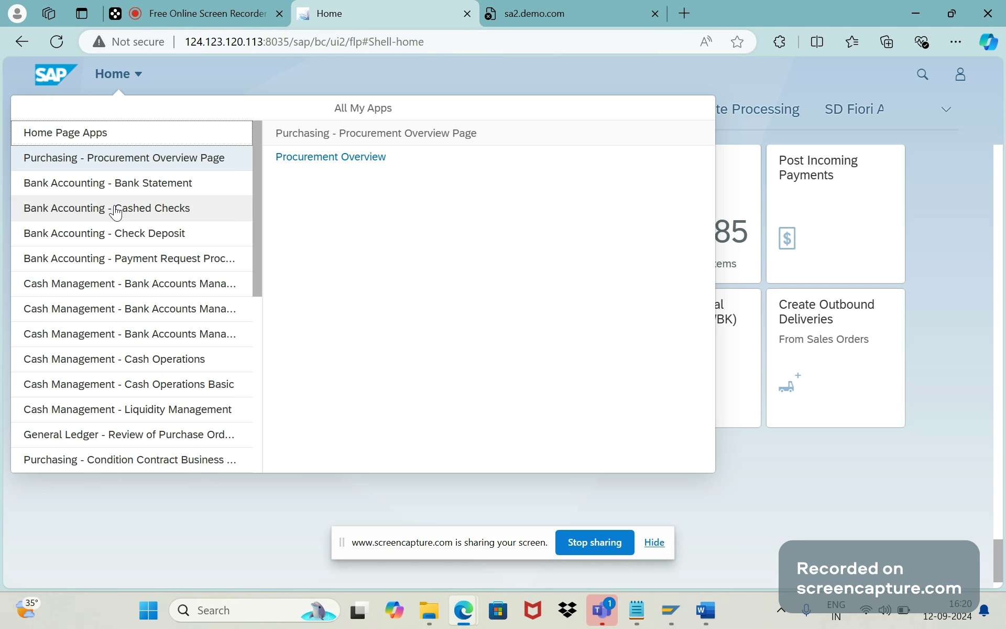
click(141, 136)
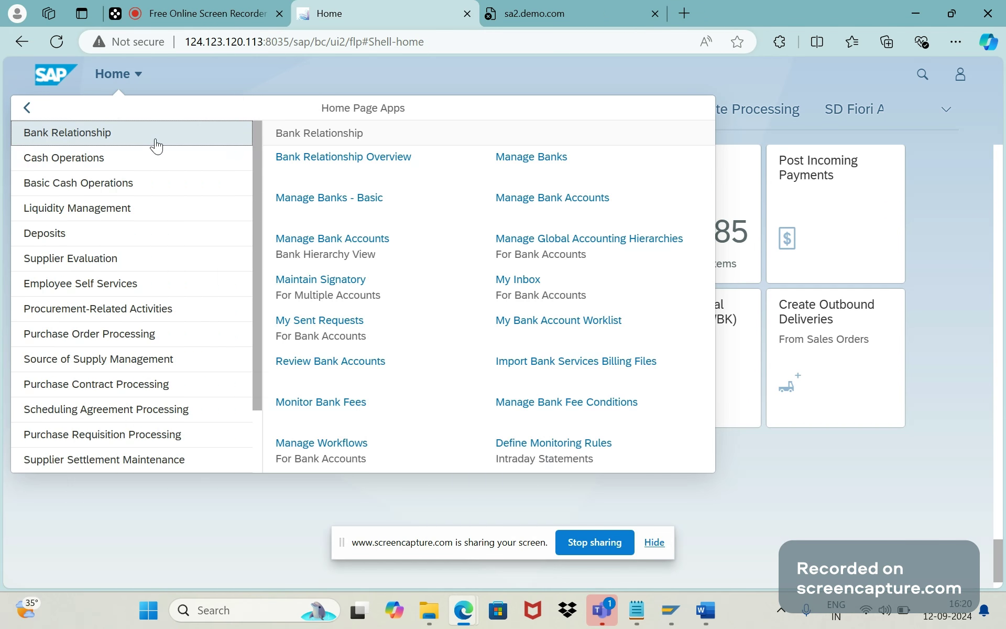
click(27, 108)
click(826, 86)
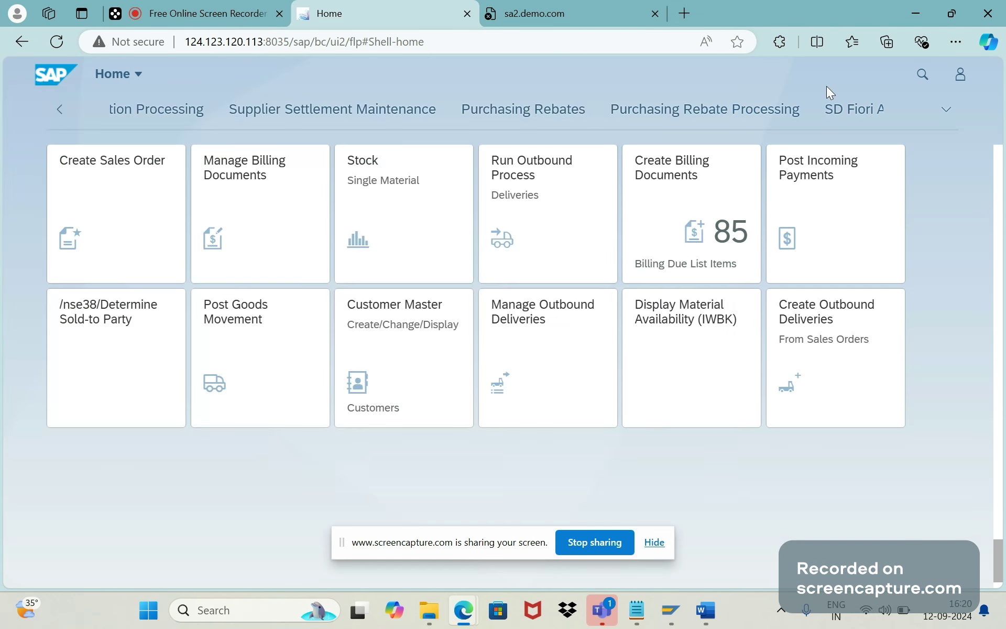
Search the launchpad apps for "ATP", clear the search term and return to the home page
key(Return)
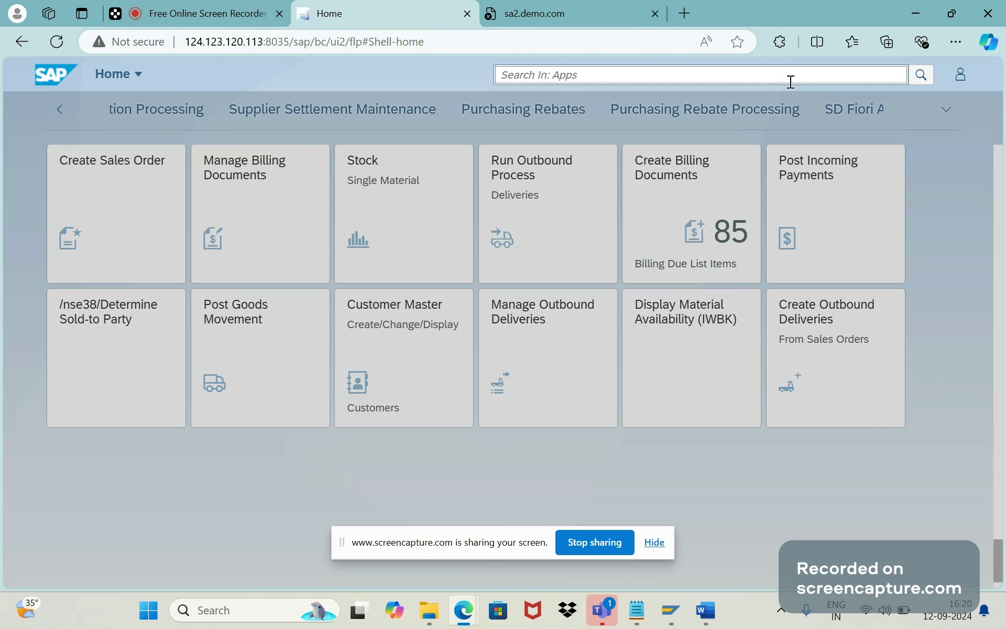
key(Caps_Lock)
text(ATP)
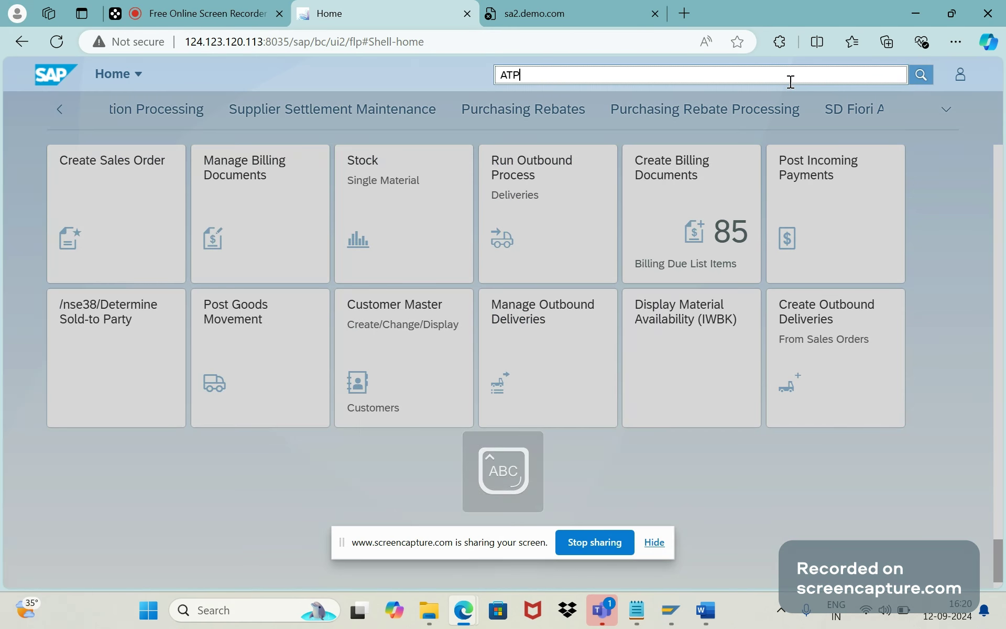
key(Return)
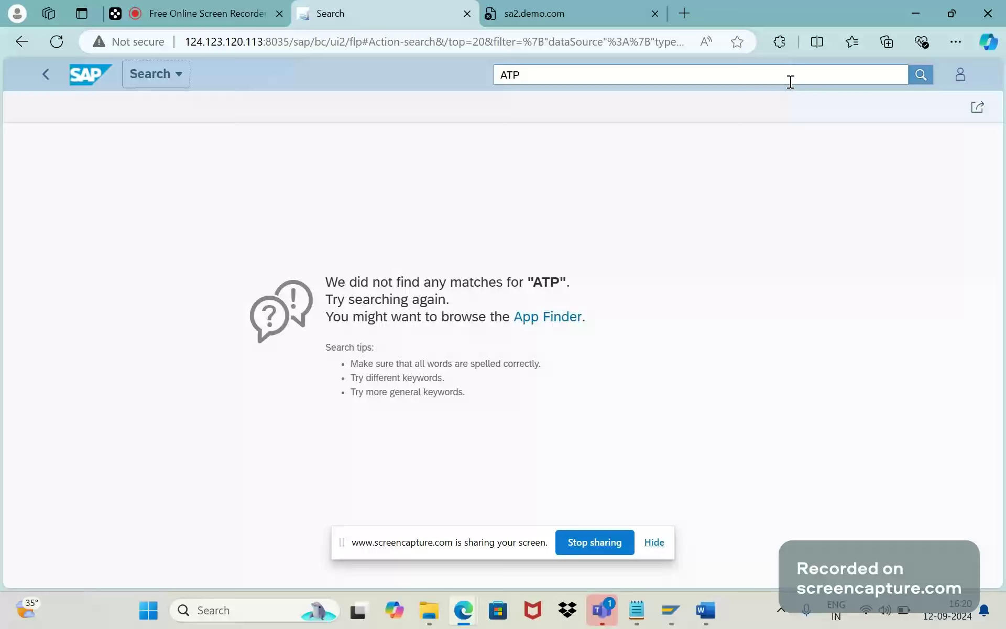
click(704, 72)
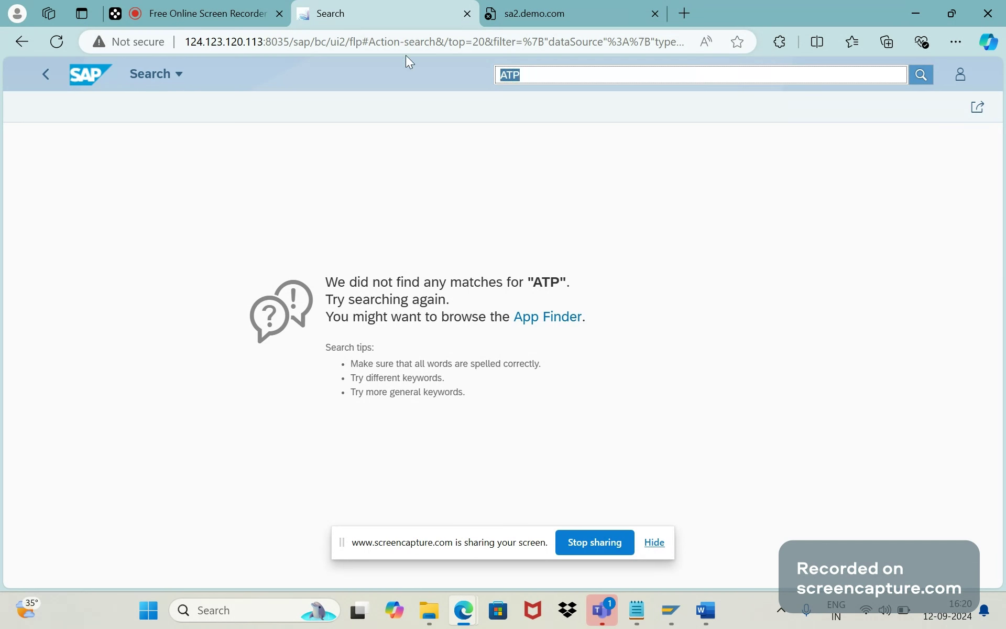
key(BackSpace)
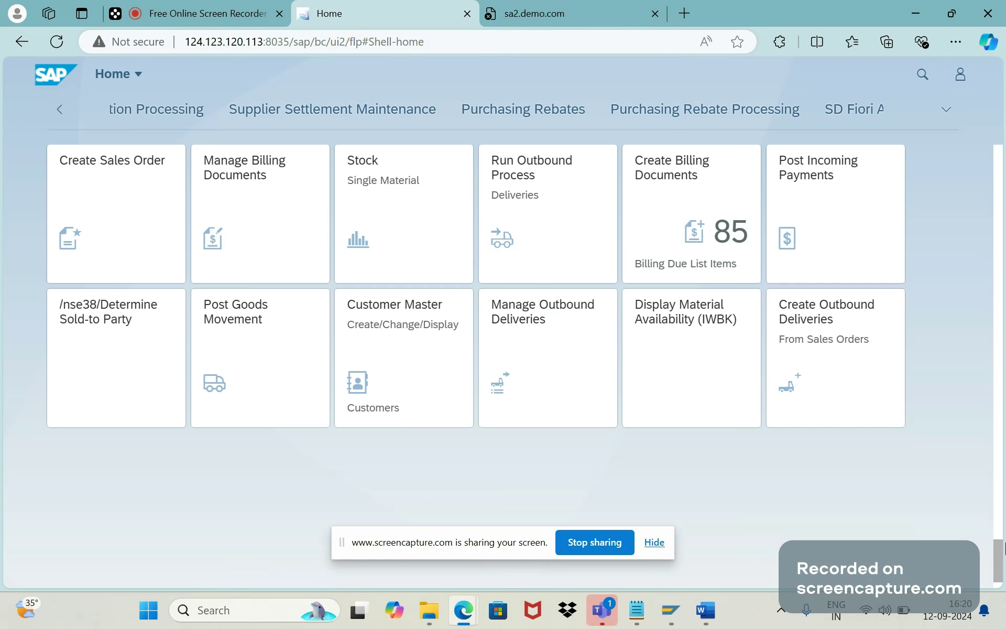
Go to the Bank Relationship group on the home page, view the SAP Easy Access window and return to the launchpad
drag(1003, 547, 996, 168)
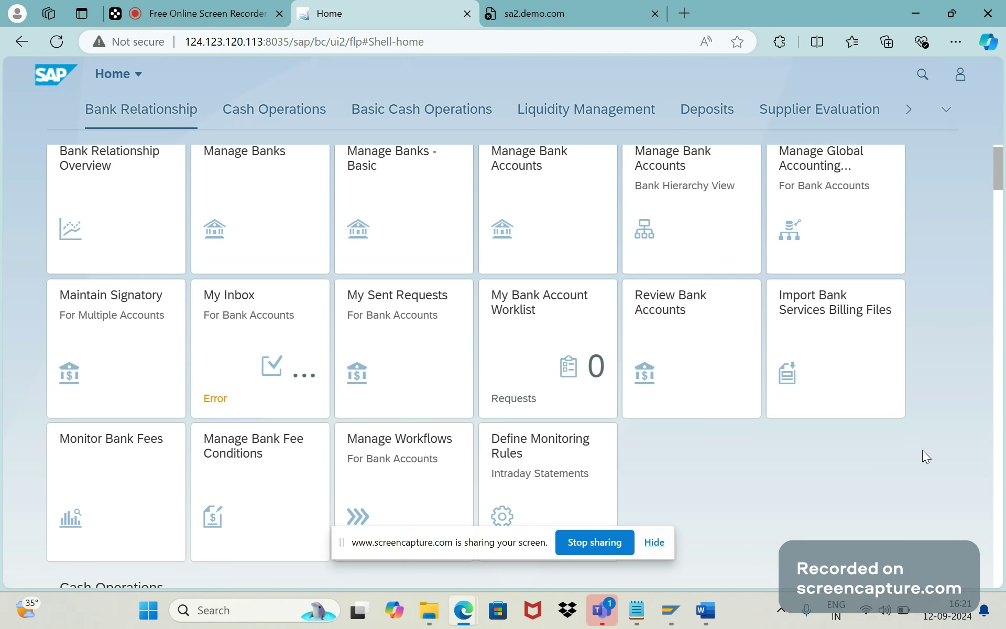
scroll(912, 262, up, 1)
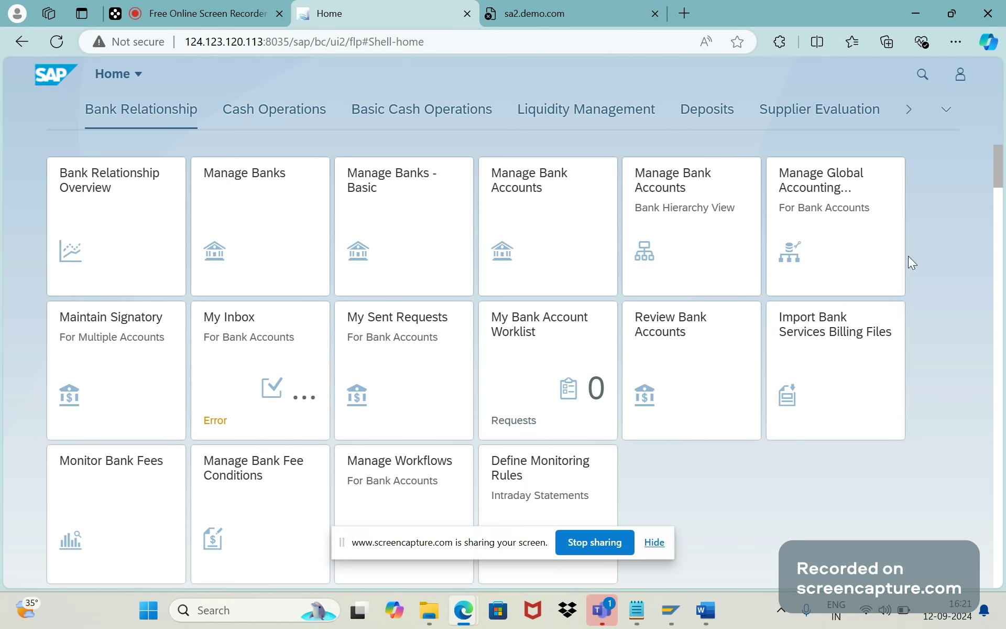
click(678, 619)
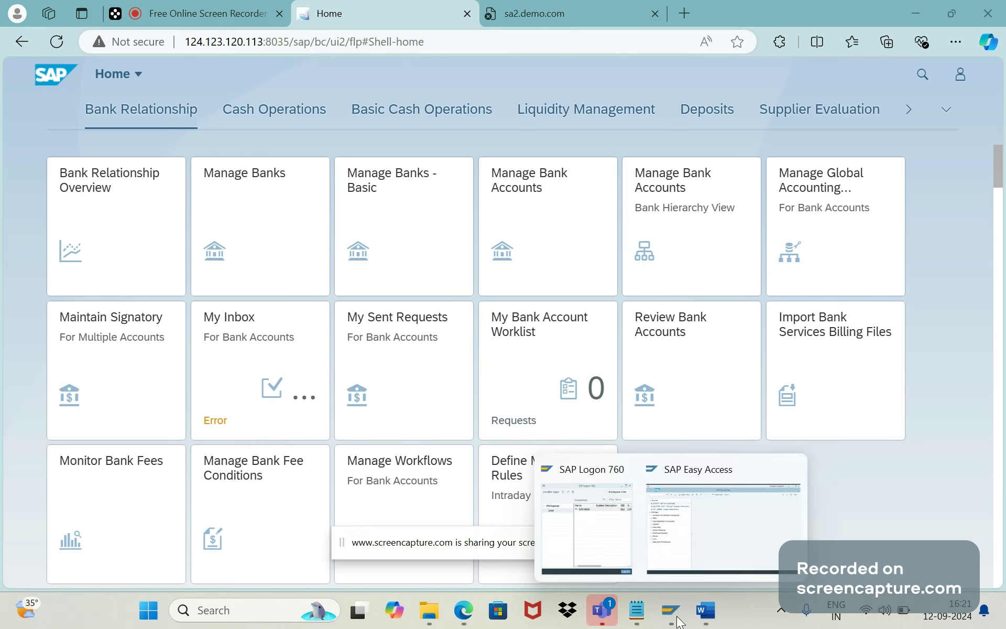
click(722, 524)
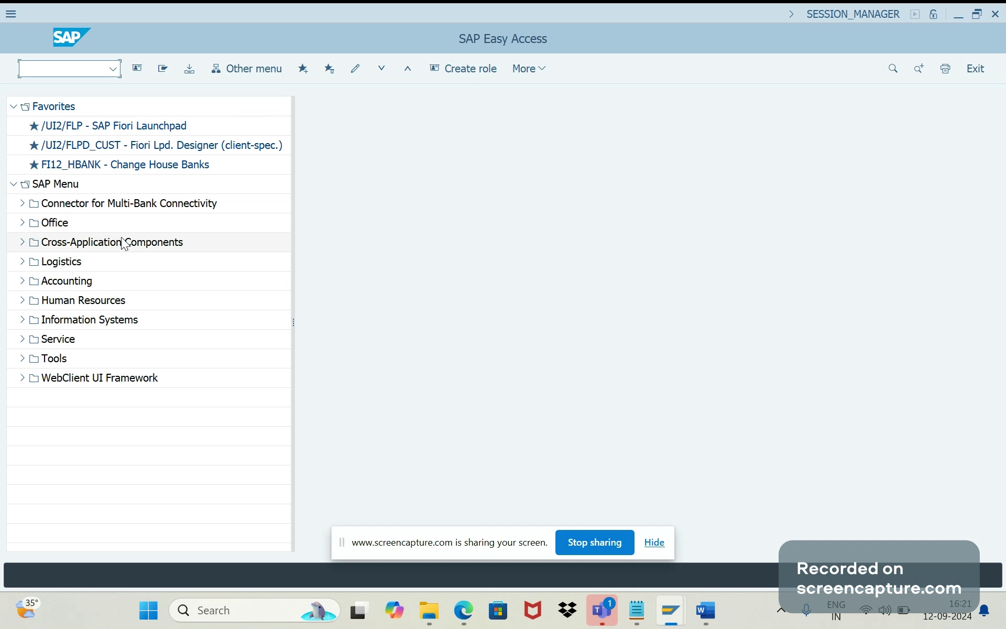
key(alt+Tab)
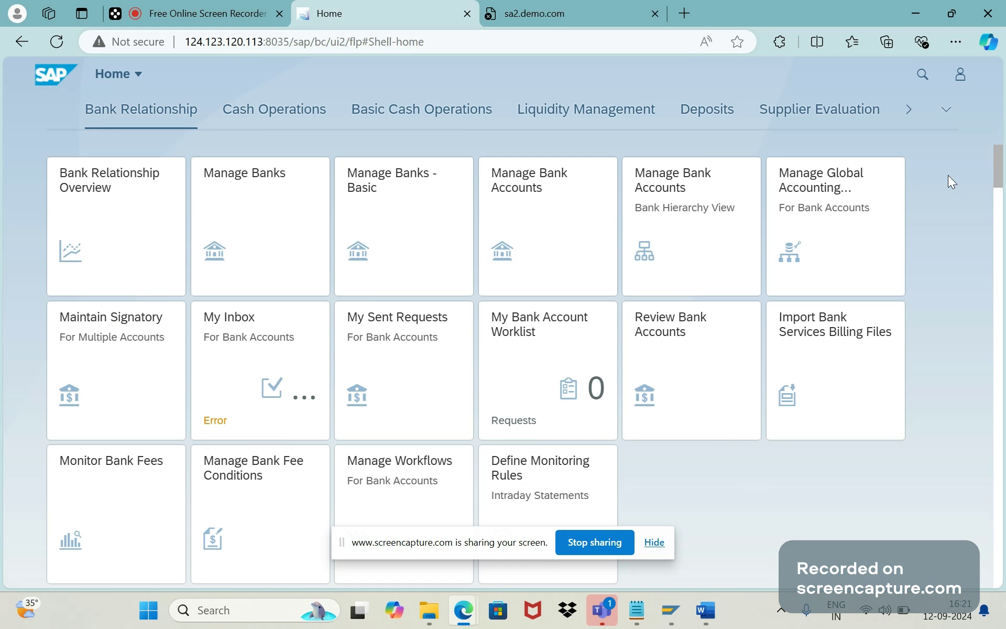
Edit the home page to move the Manage Banks tile from Bank Relationship to My Home, and close edit mode
click(960, 76)
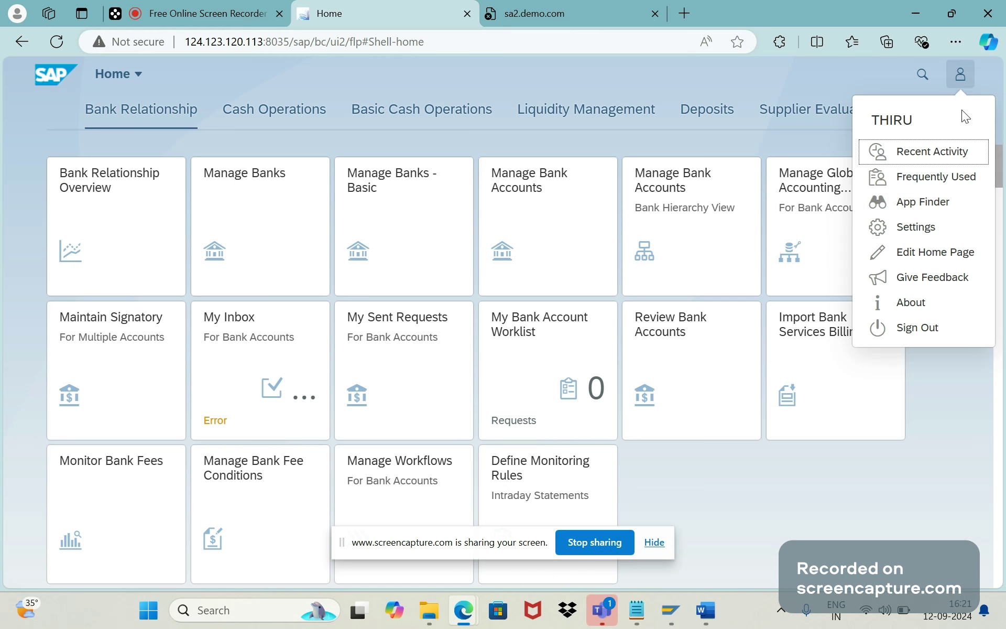
click(918, 261)
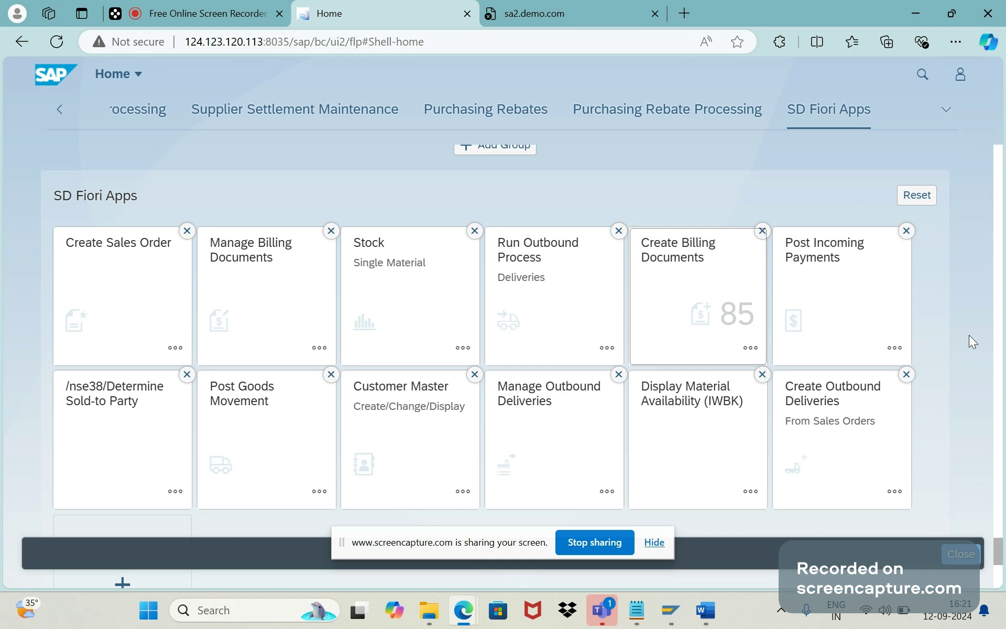
drag(997, 529, 988, 152)
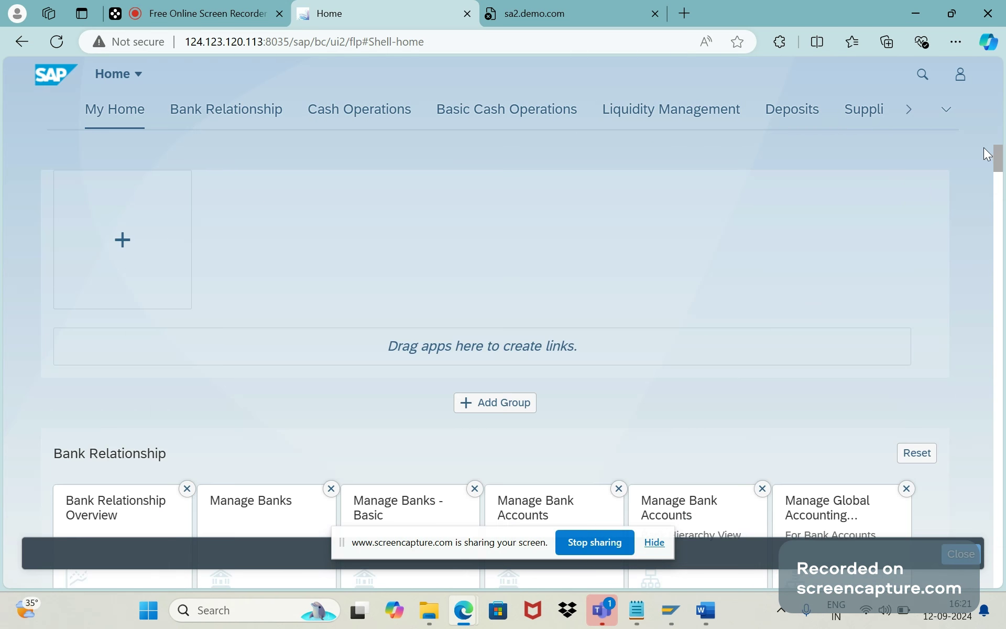
scroll(984, 152, down, 3)
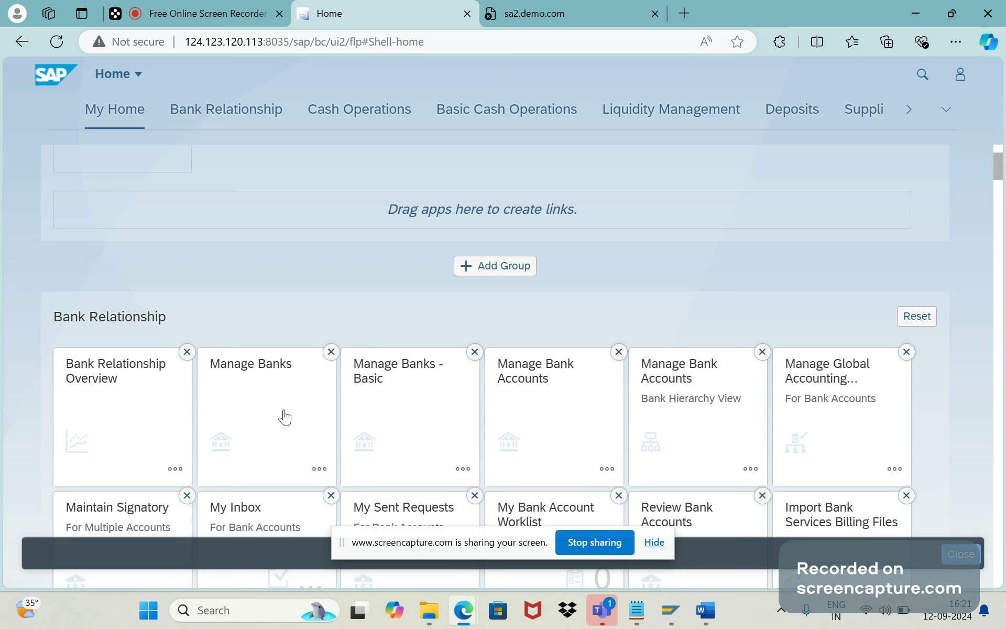
drag(277, 416, 156, 272)
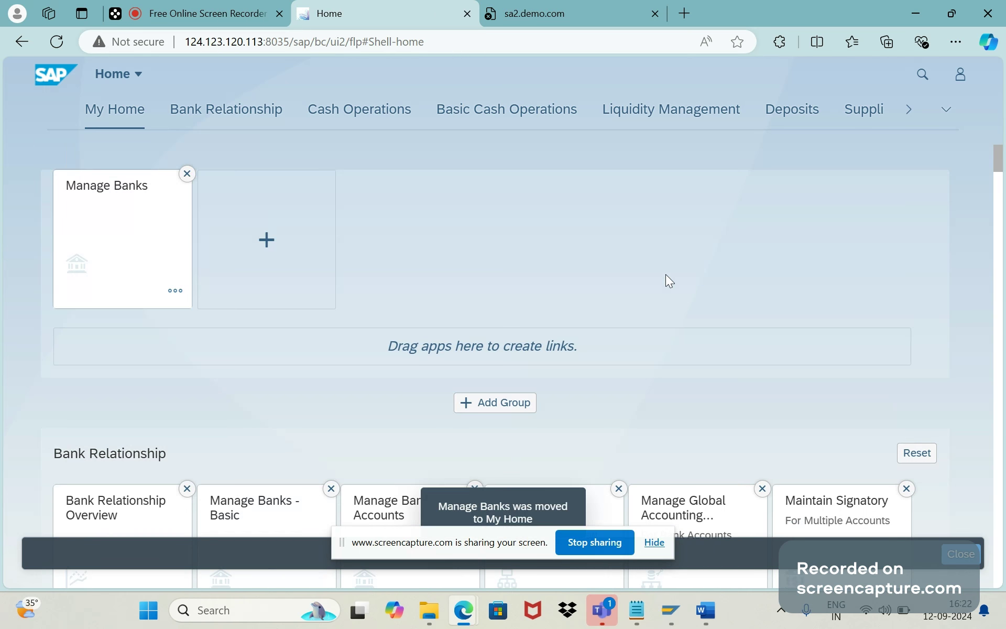
click(951, 555)
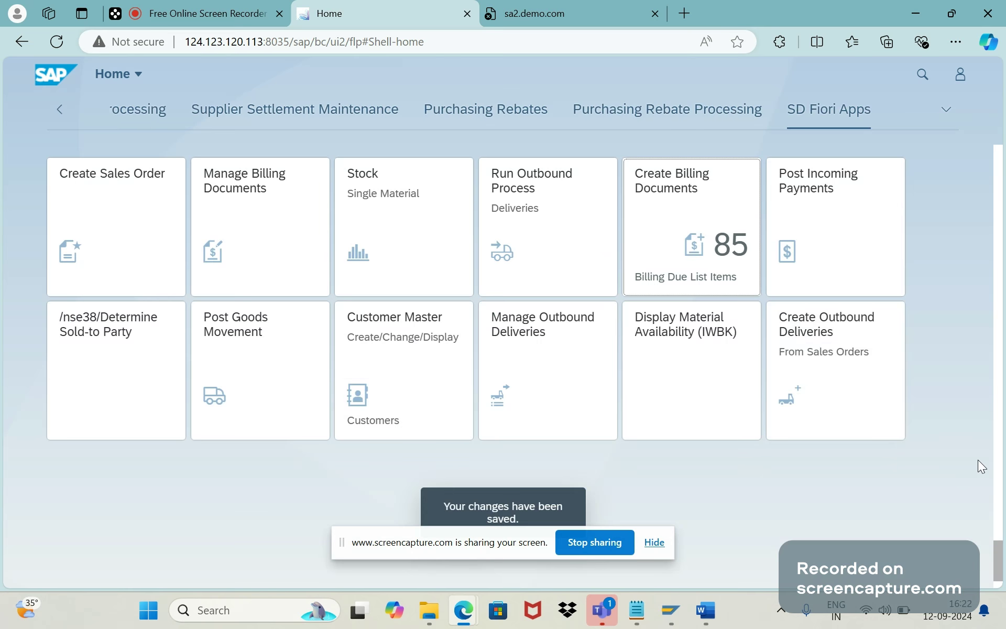
drag(998, 560, 1001, 158)
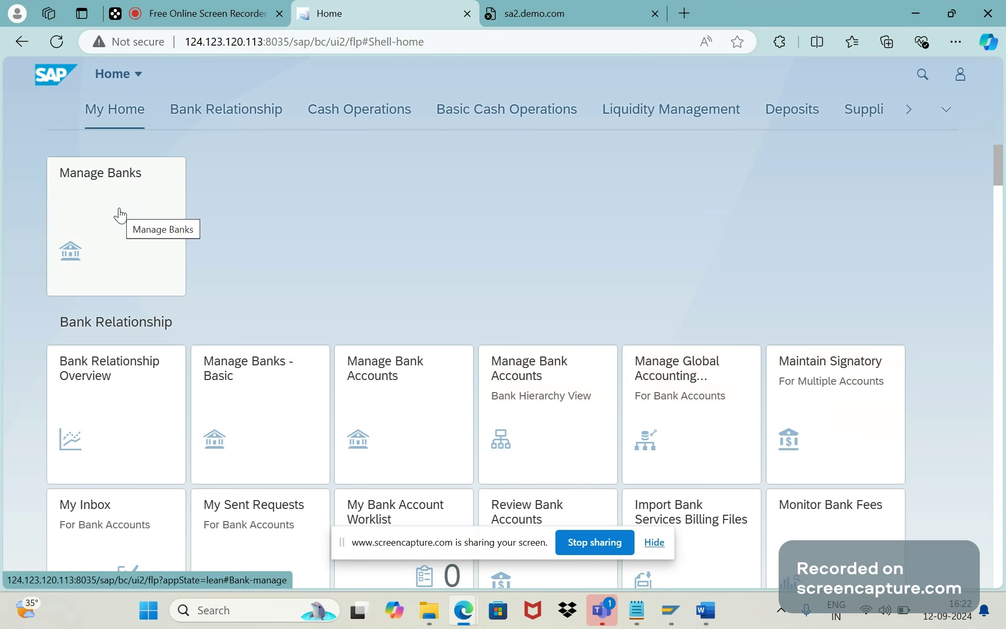
Edit the home page again and add a group named "Daily Task" directly below My Home, dismissing the PC Cleaner pop-up
click(962, 78)
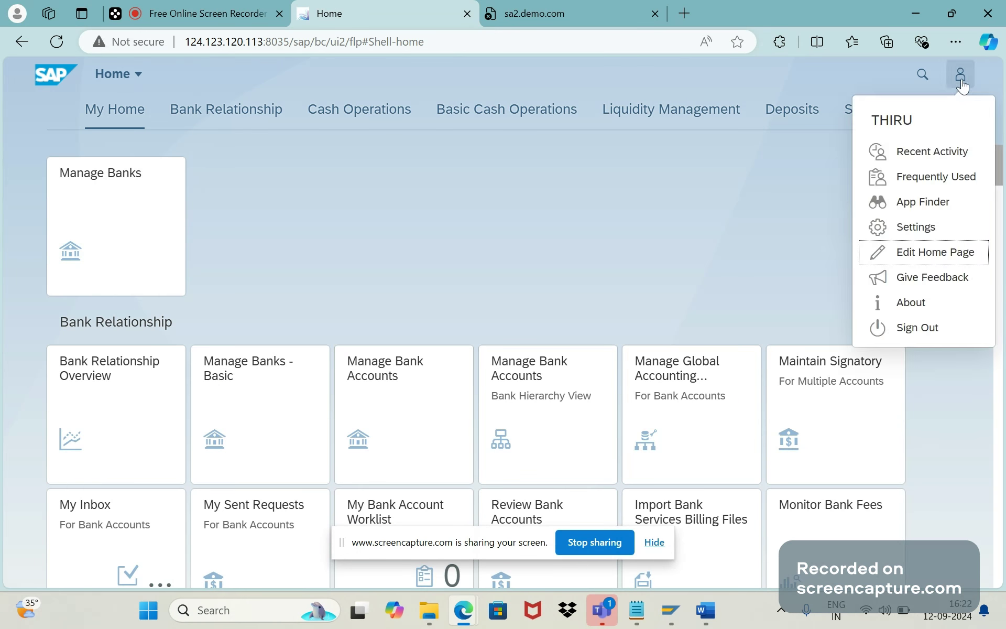
click(932, 252)
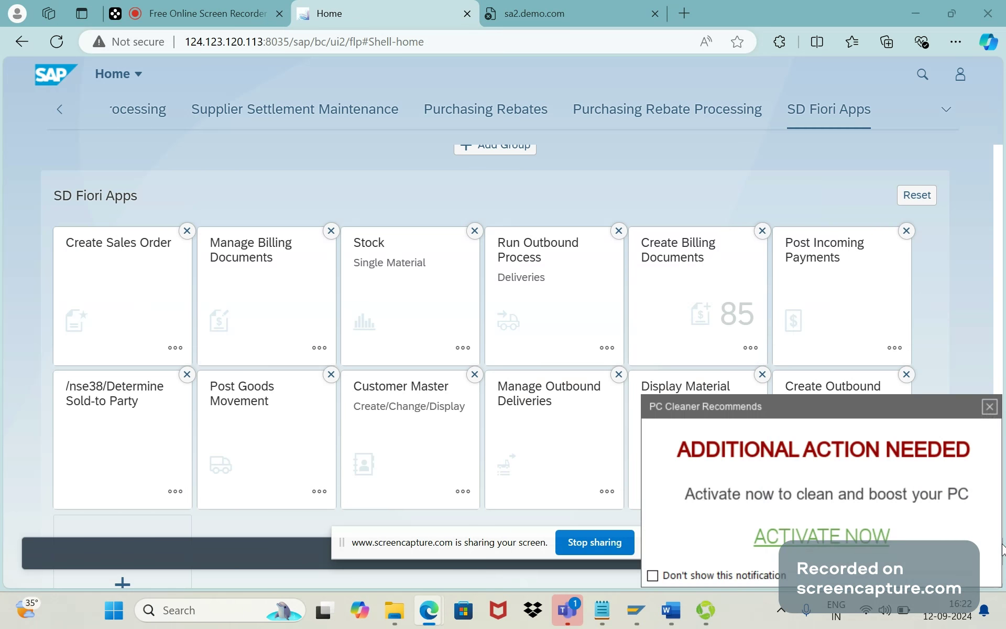
click(989, 407)
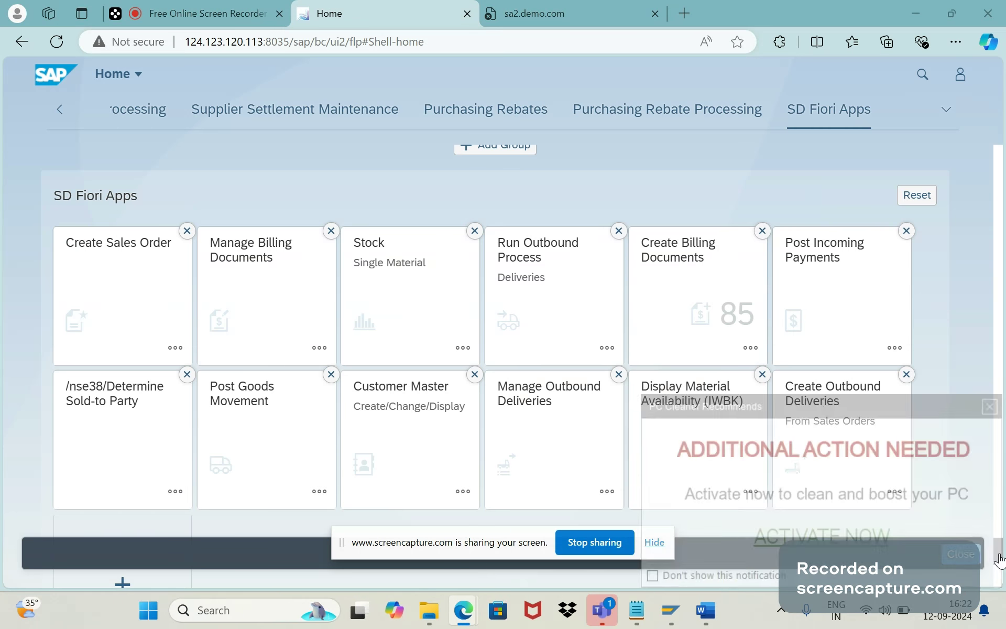
drag(998, 558, 999, 152)
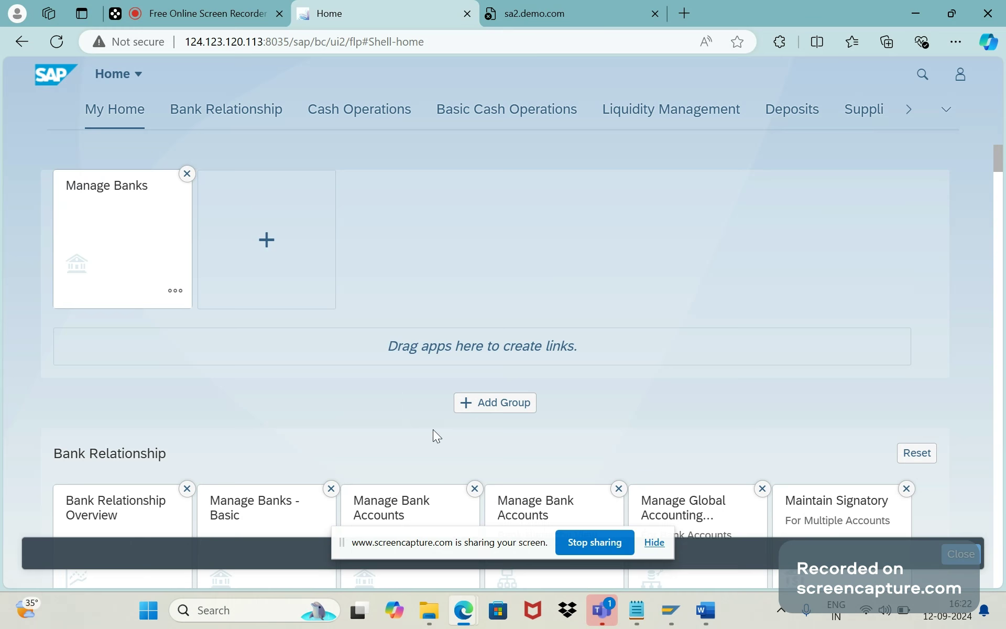
click(489, 404)
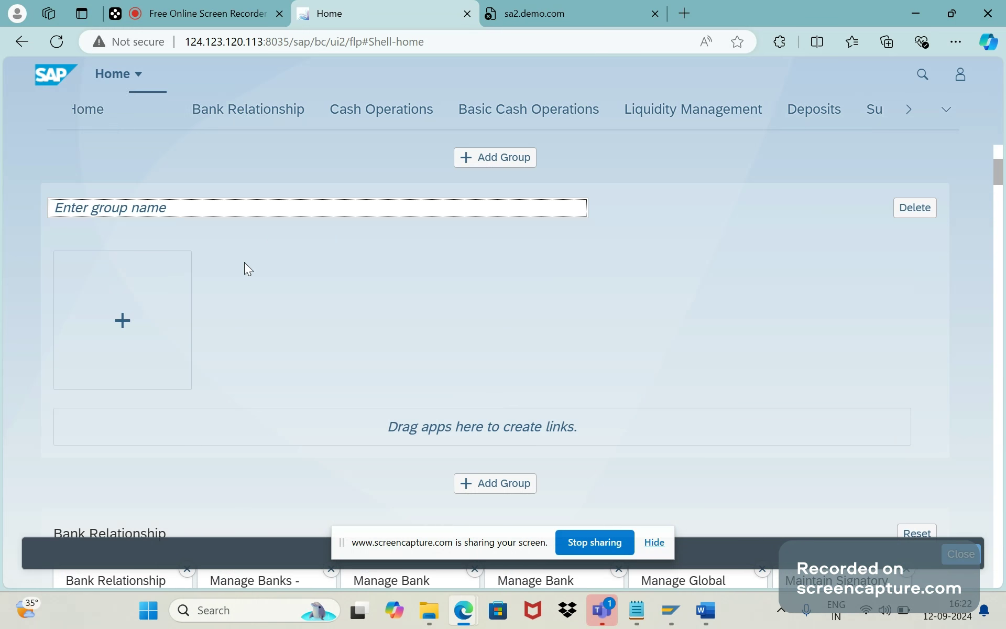
text(Dail)
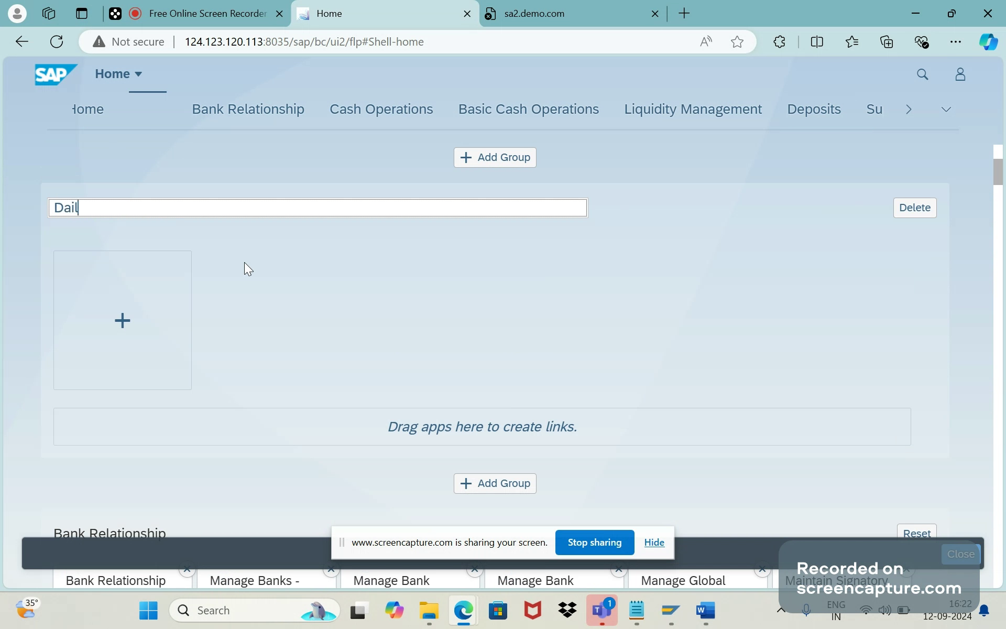
text(y Task)
key(Return)
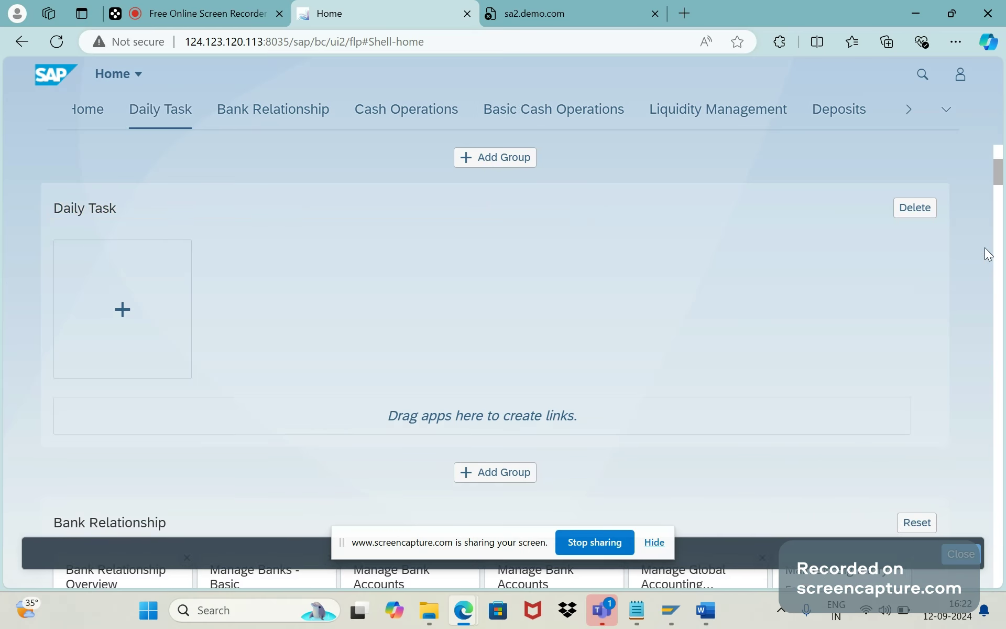
Move the Manage Banks tile from My Home to the Daily Task group and open the App Finder for that group
scroll(180, 322, up, 5)
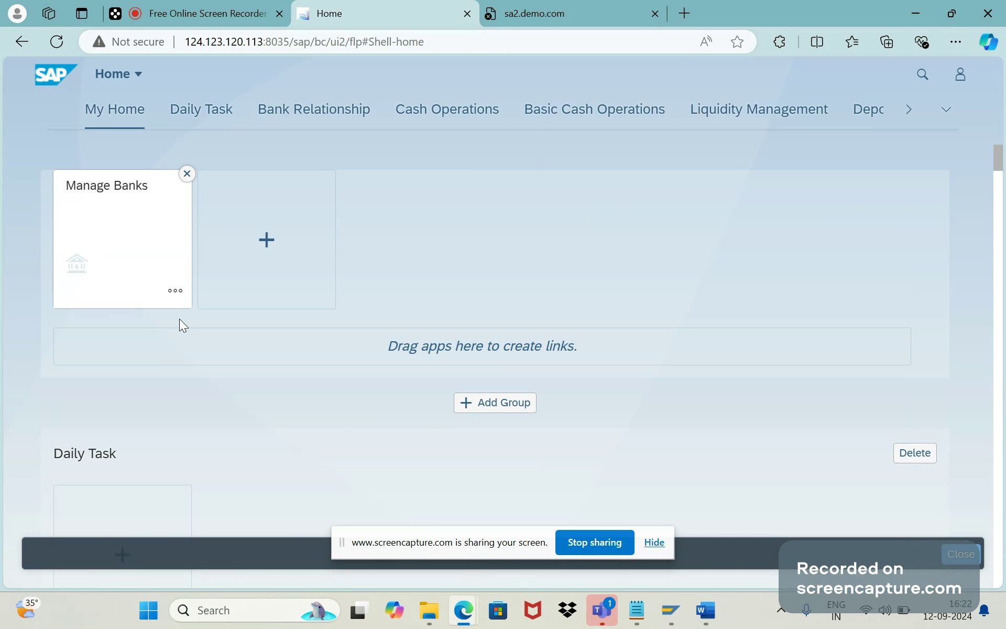
drag(146, 296, 197, 541)
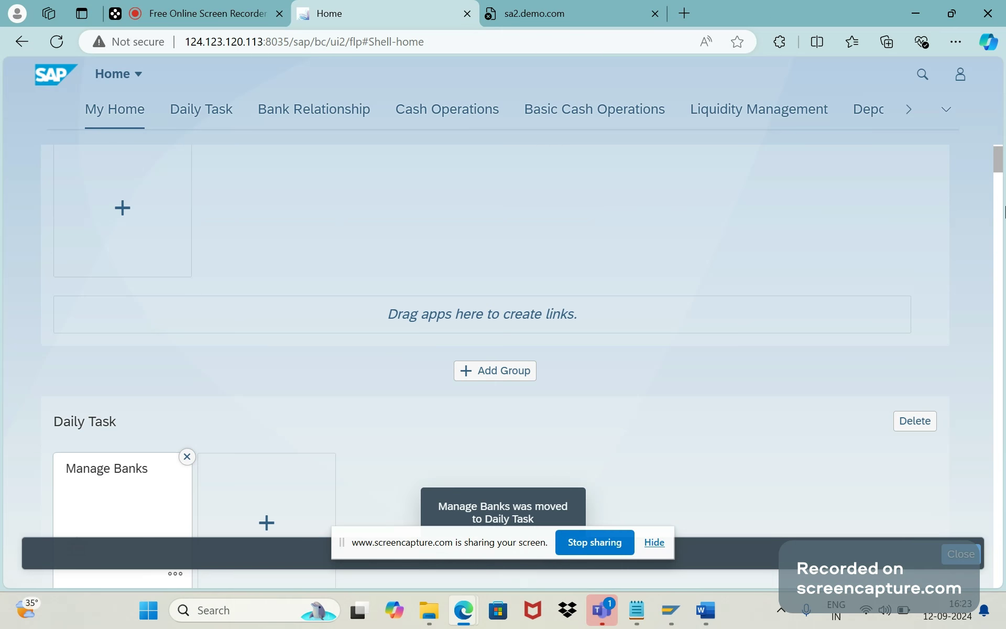
click(304, 511)
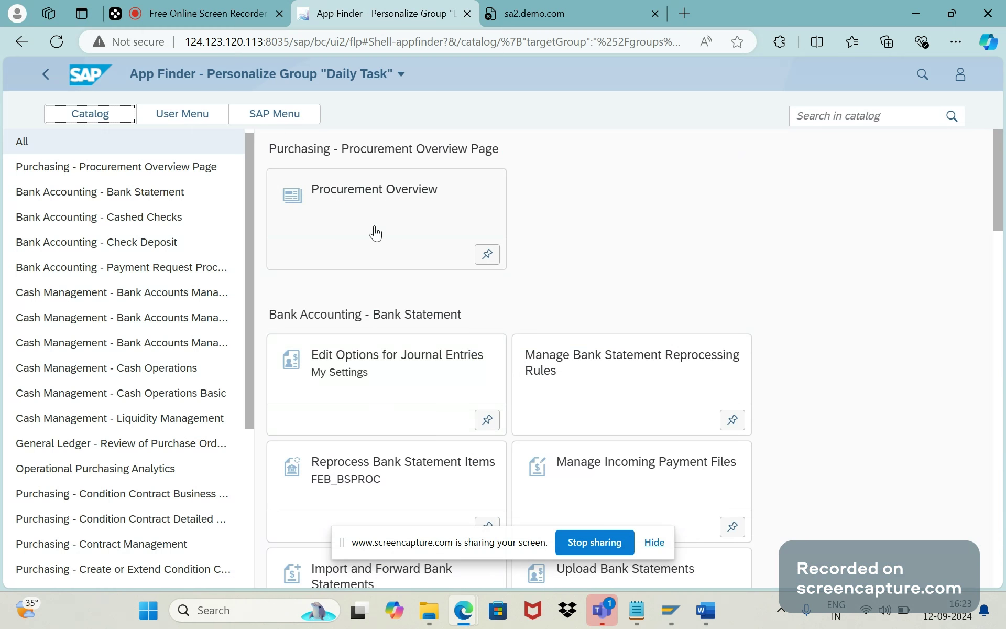
Try to open the Procurement Overview and Edit Options for Journal Entries apps from the App Finder catalog
click(411, 246)
double_click(421, 181)
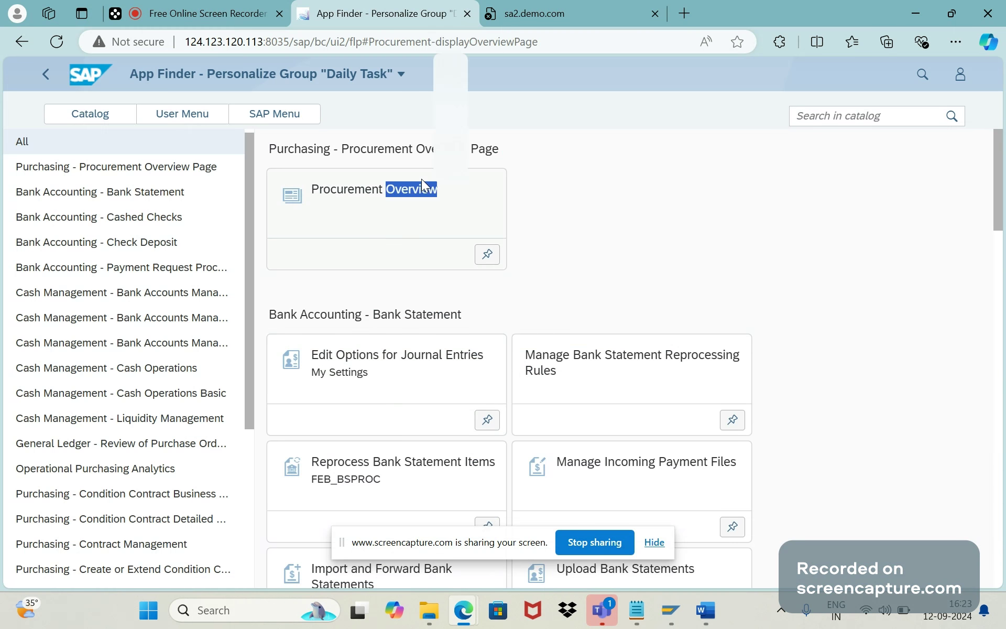
double_click(319, 196)
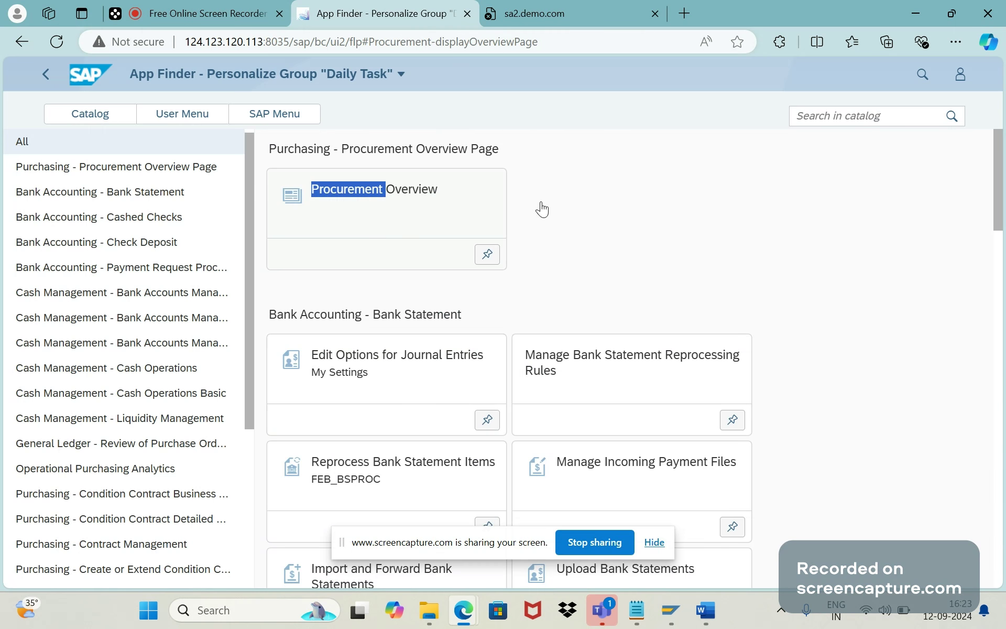
click(380, 416)
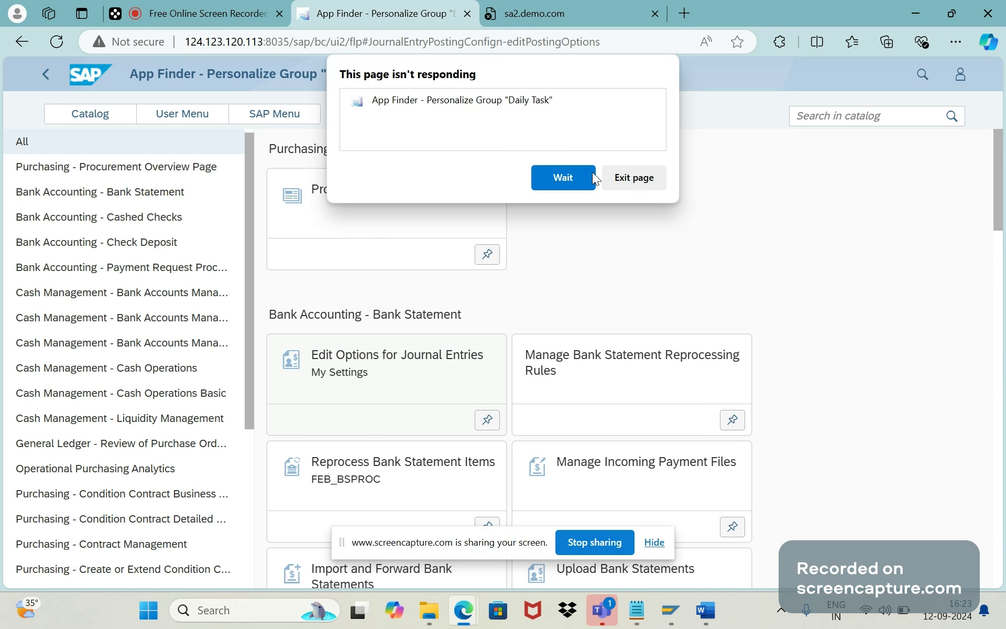
click(592, 176)
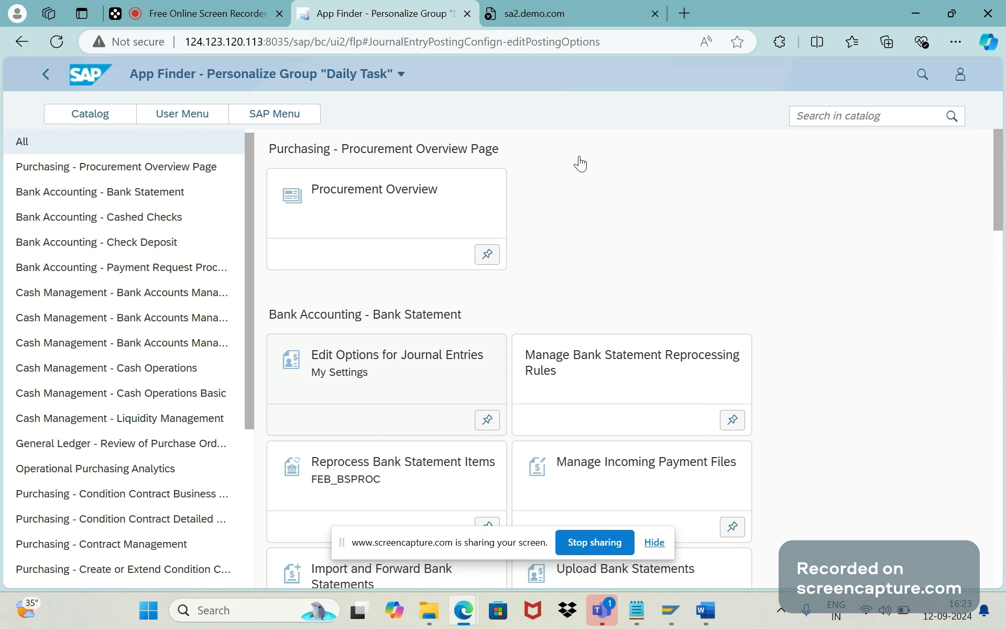
Load the launchpad address 124.123.120.113:8035/sap/bc/ui2/flp?sap-client=100&sap-language=EN#Shell-home from Notes.txt in the sa2.demo.com browser tab
click(644, 602)
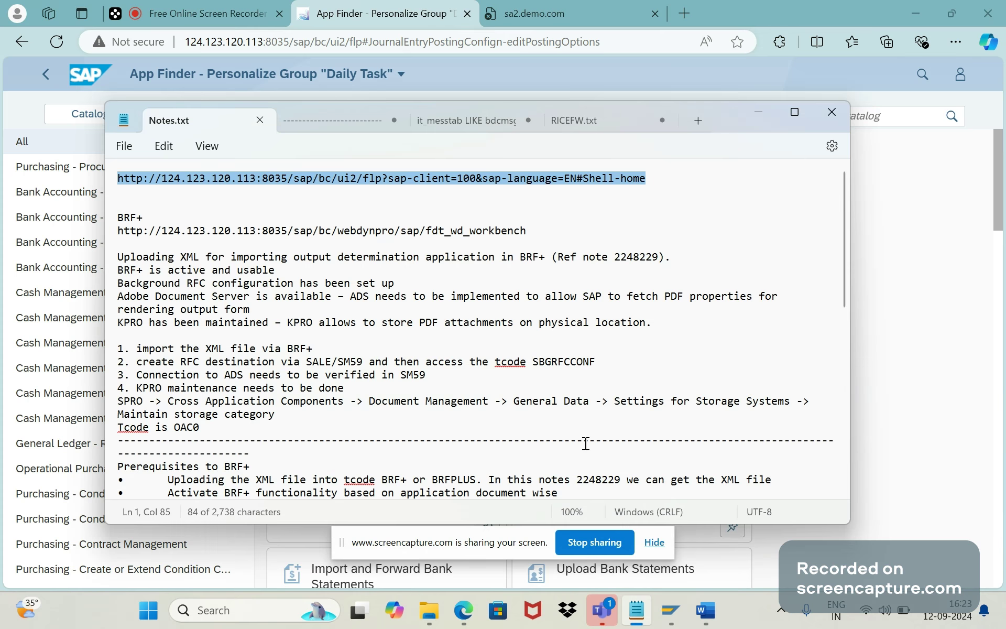
key(alt+Tab)
key(ctrl+Tab)
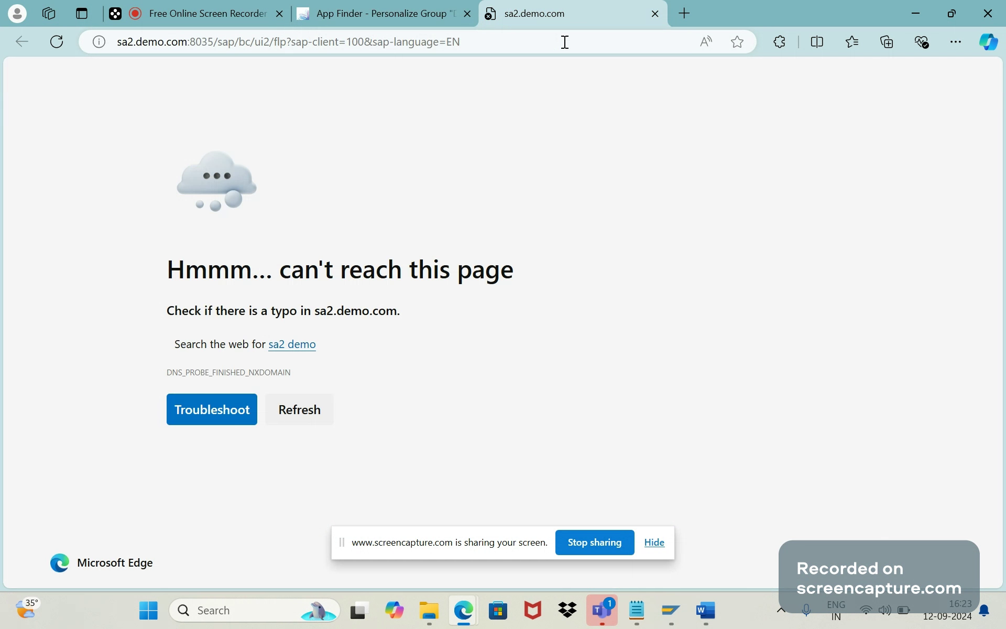
click(565, 42)
text(124.123.120.113:8035/sap/bc/ui2/flp?sap-client=100&sap-language=EN#Shell-home)
key(Return)
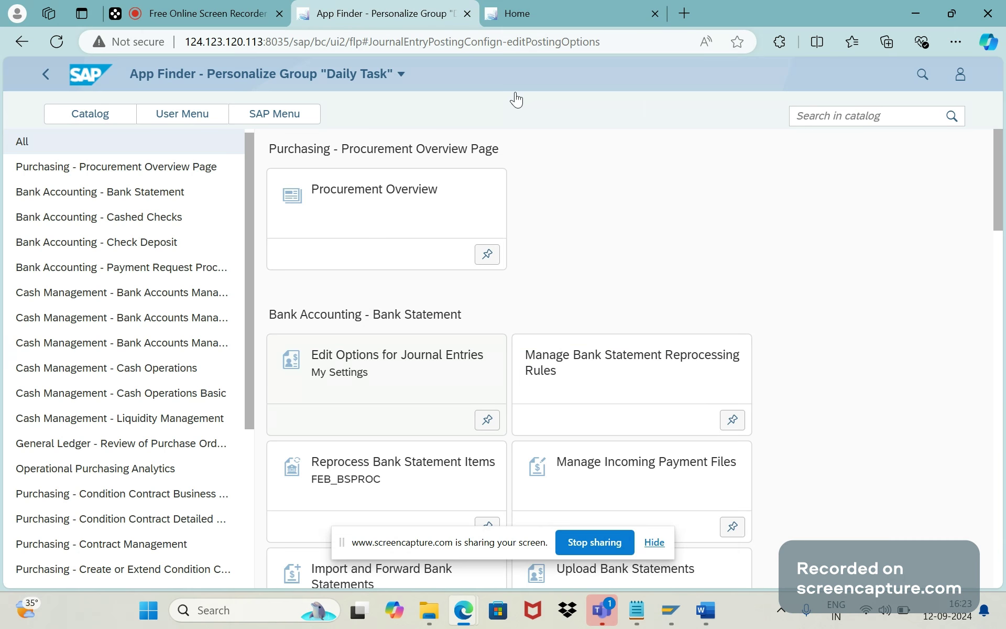
key(ctrl+Tab)
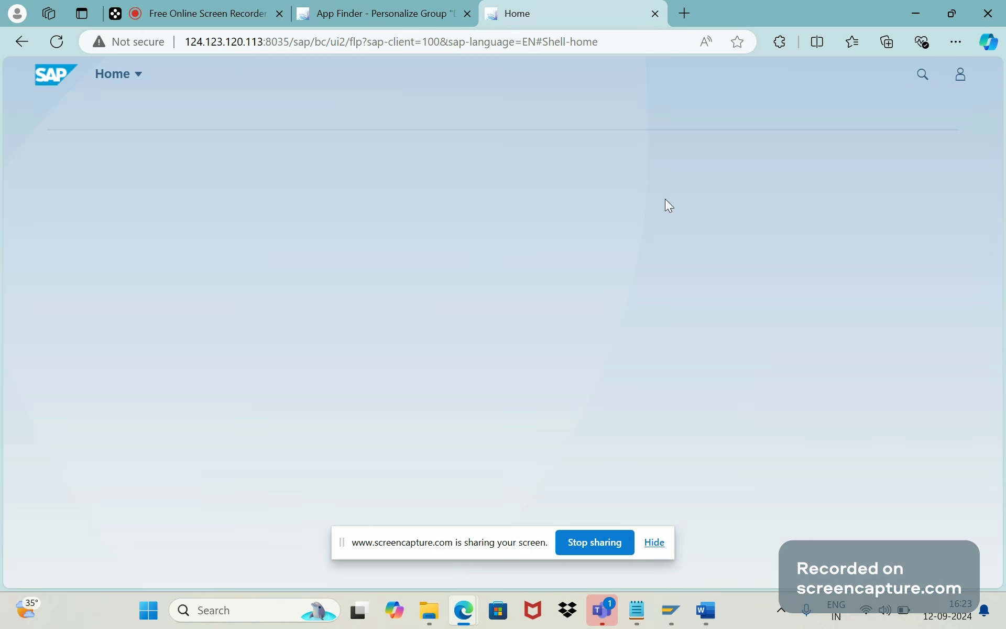
Open the home page for editing, look over the My Home and Daily Task groups, and close edit mode
click(960, 78)
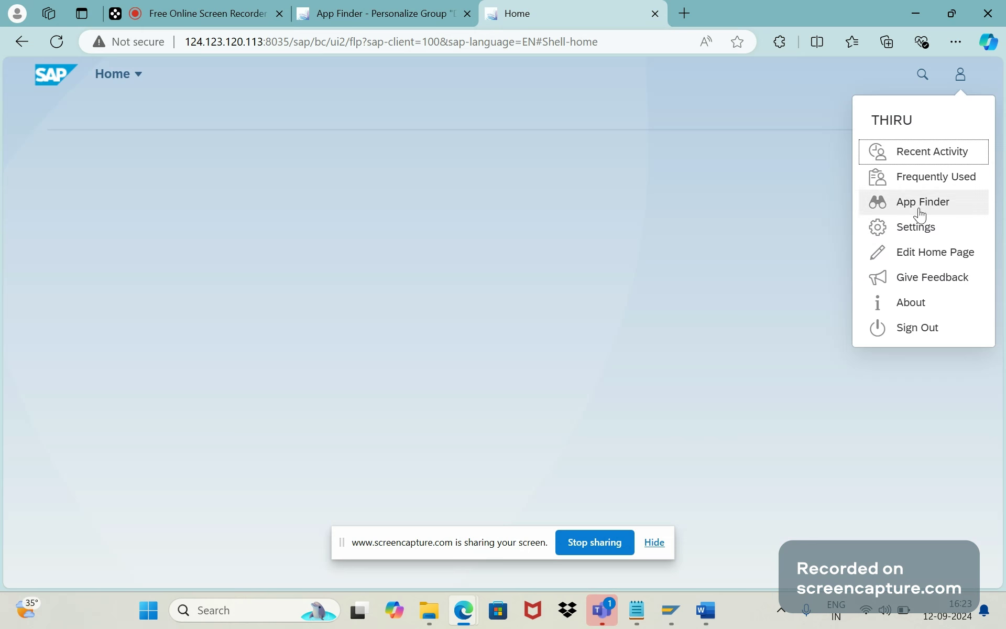
click(915, 257)
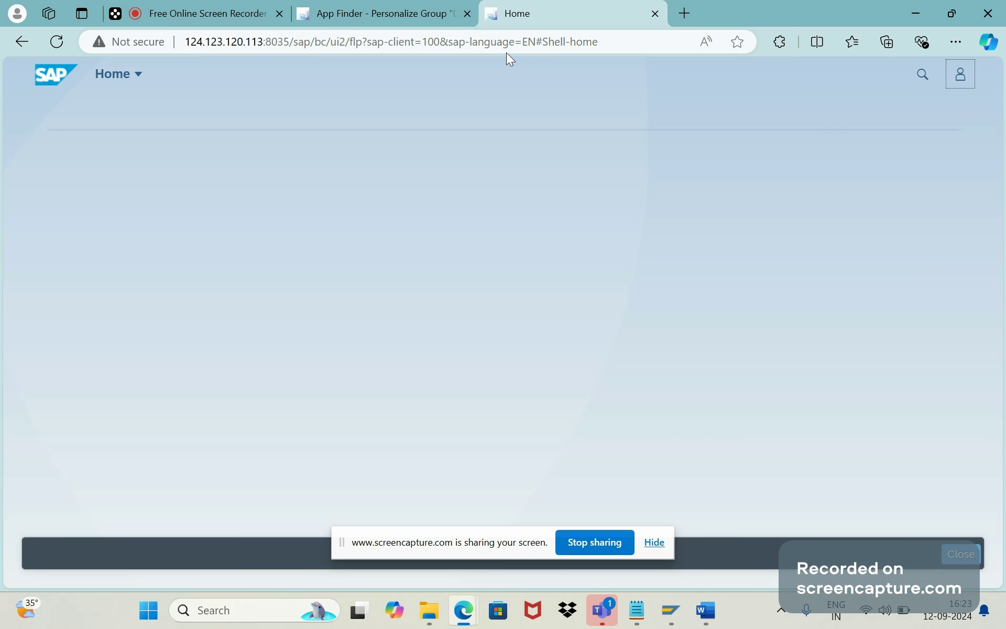
click(423, 18)
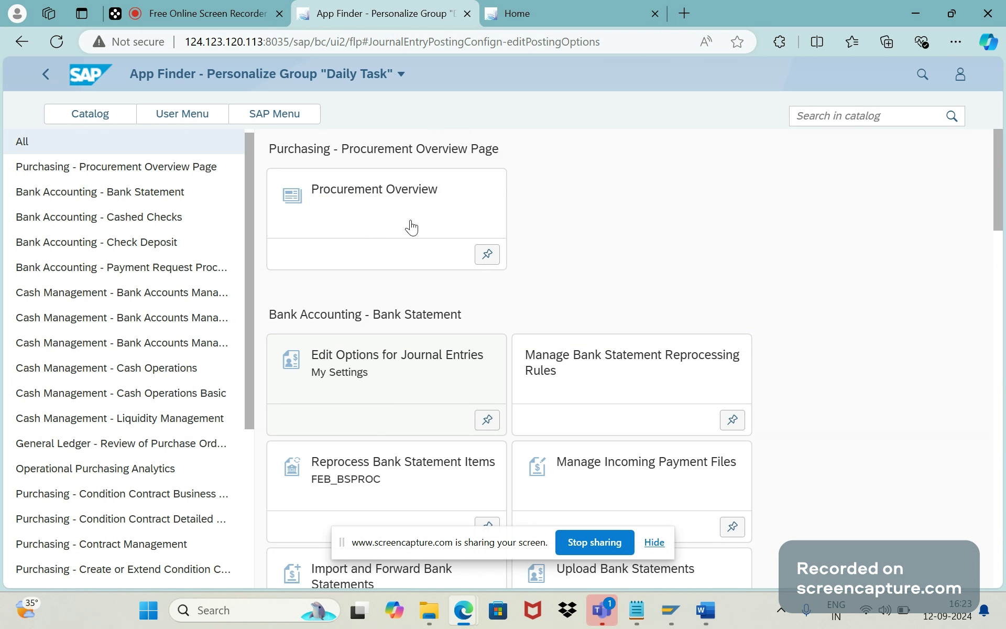
click(533, 16)
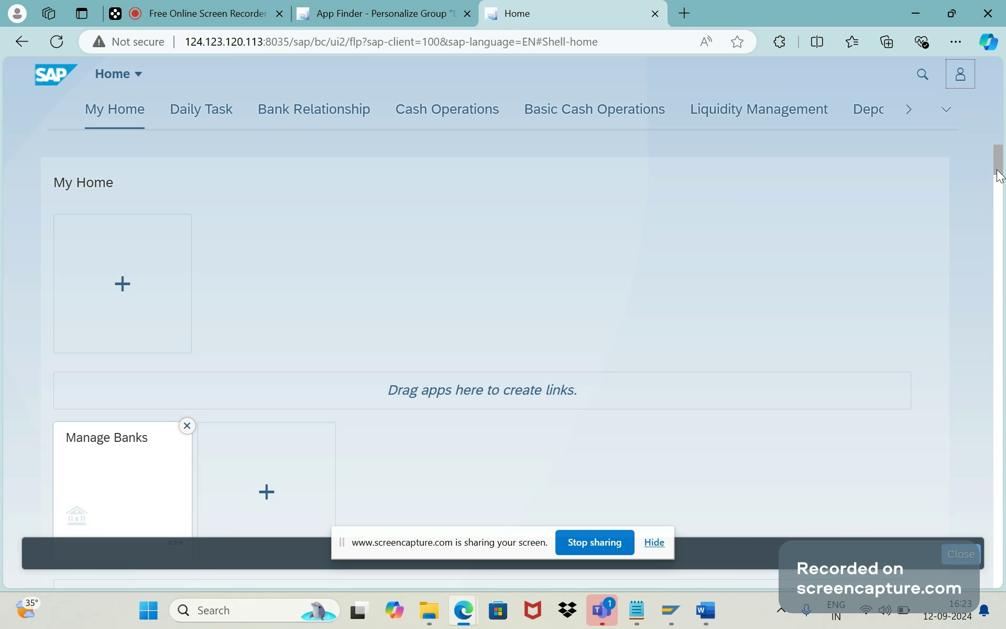
scroll(998, 177, down, 2)
scroll(1000, 178, down, 1)
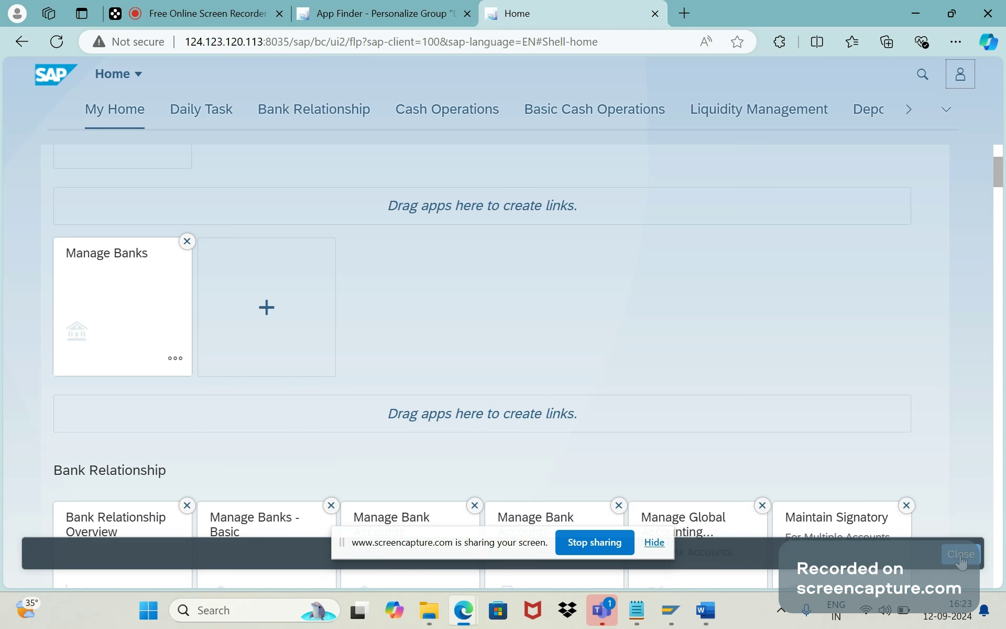
click(961, 555)
scroll(979, 204, up, 2)
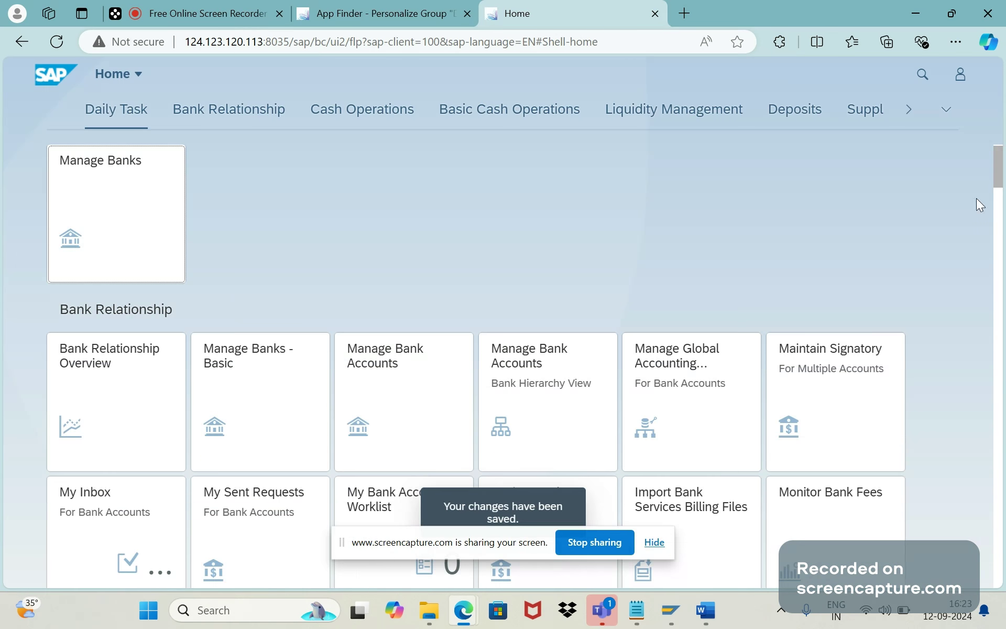
scroll(997, 157, up, 1)
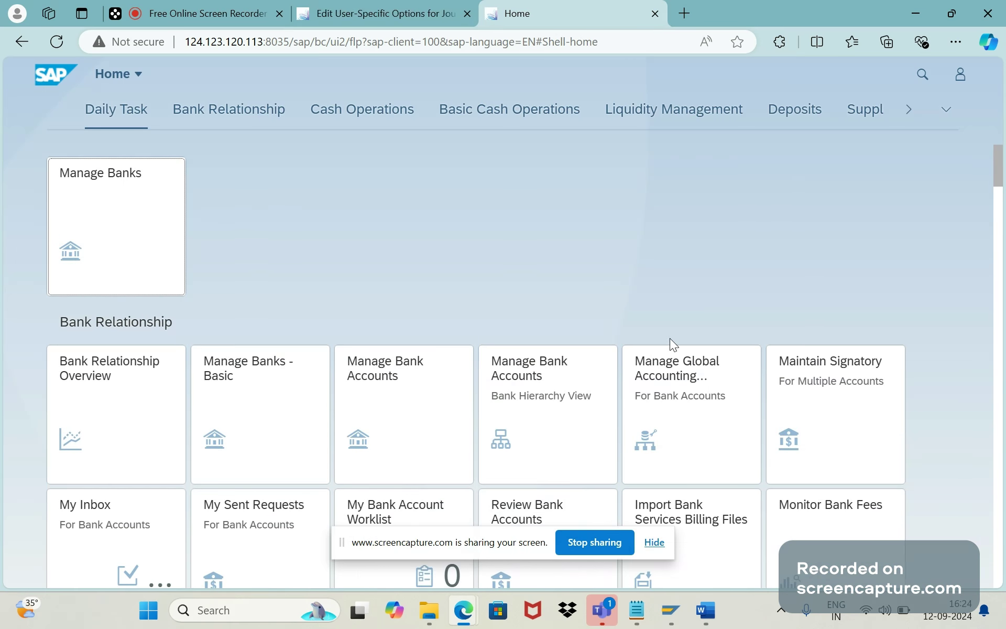
Edit the home page again and add a group named "Daily task" between My Home and the existing Daily Task group
click(949, 88)
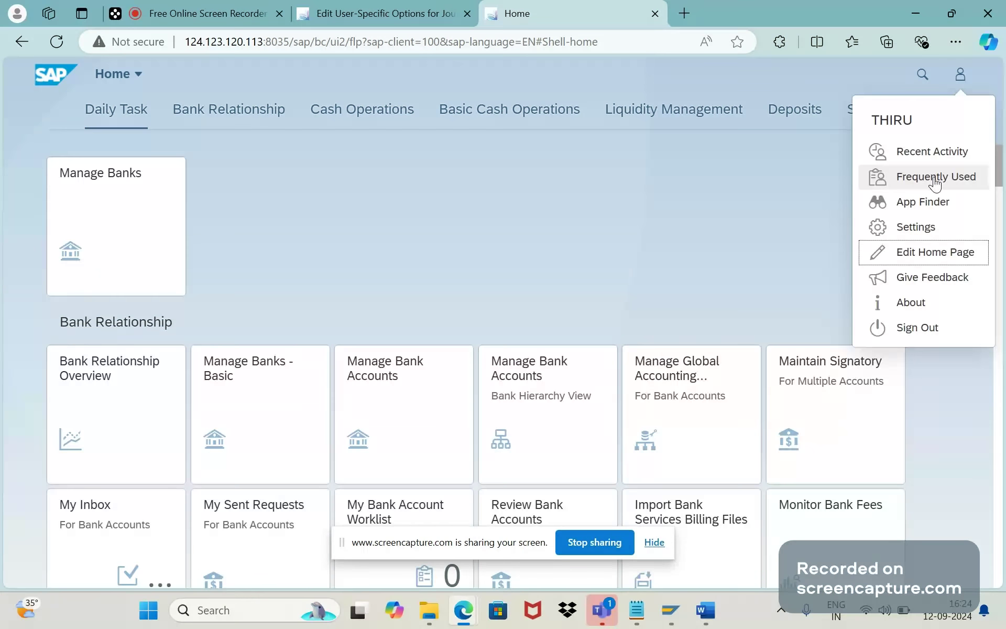
click(930, 256)
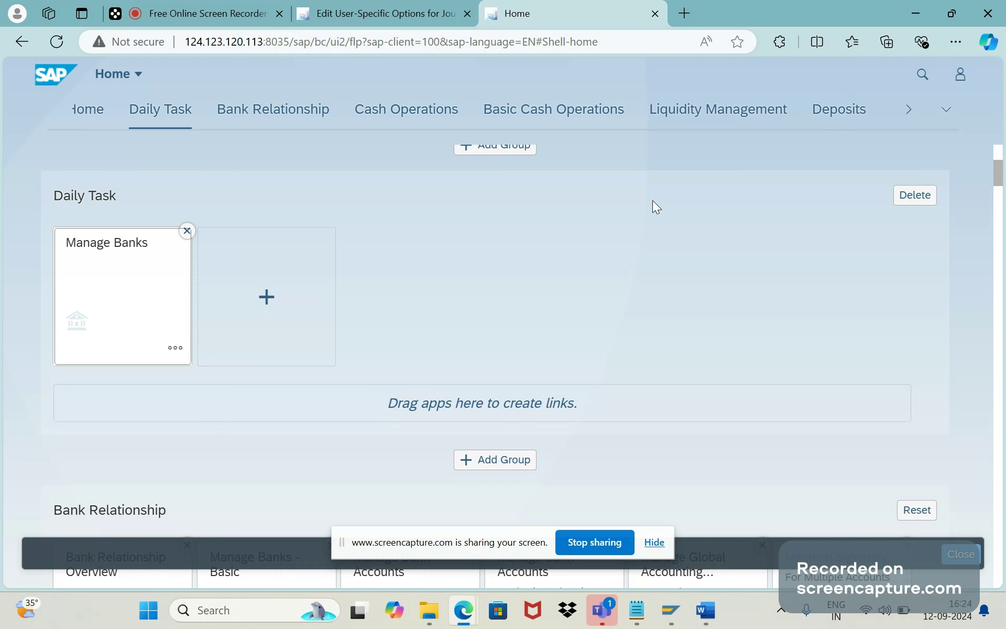
click(516, 150)
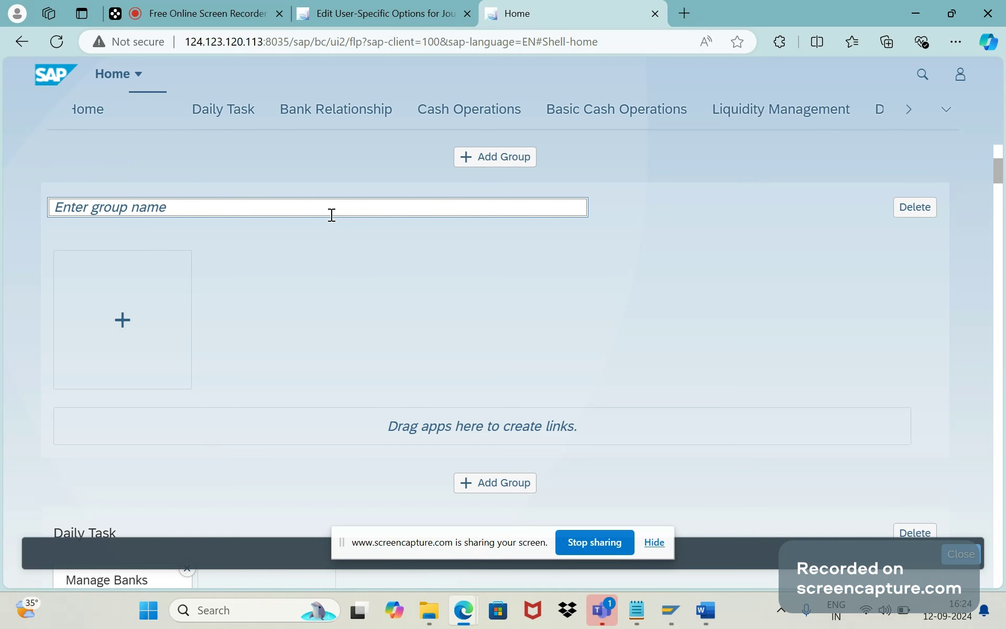
text(Daily)
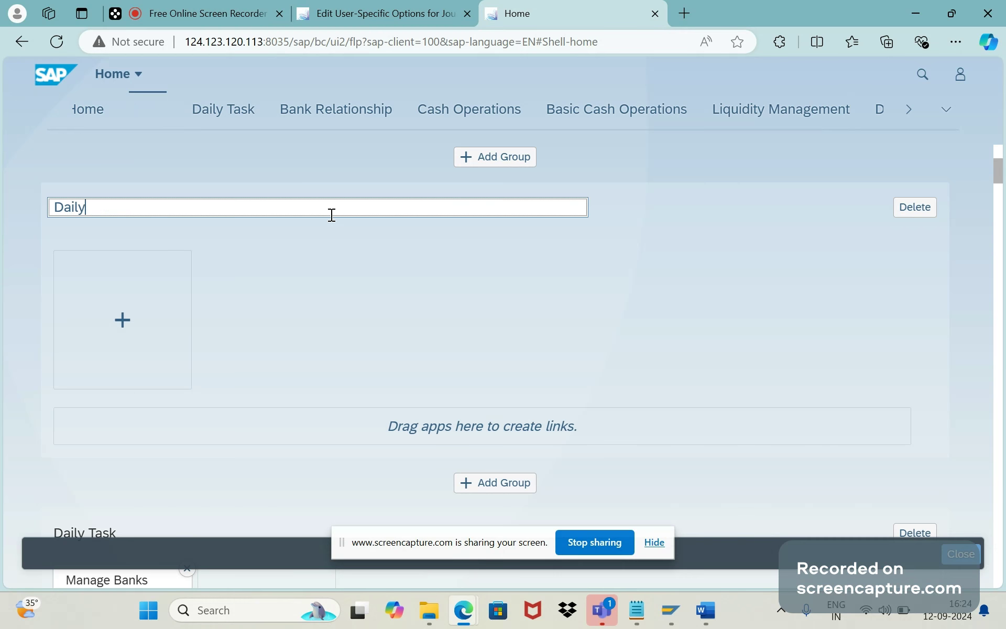
text( task)
key(Return)
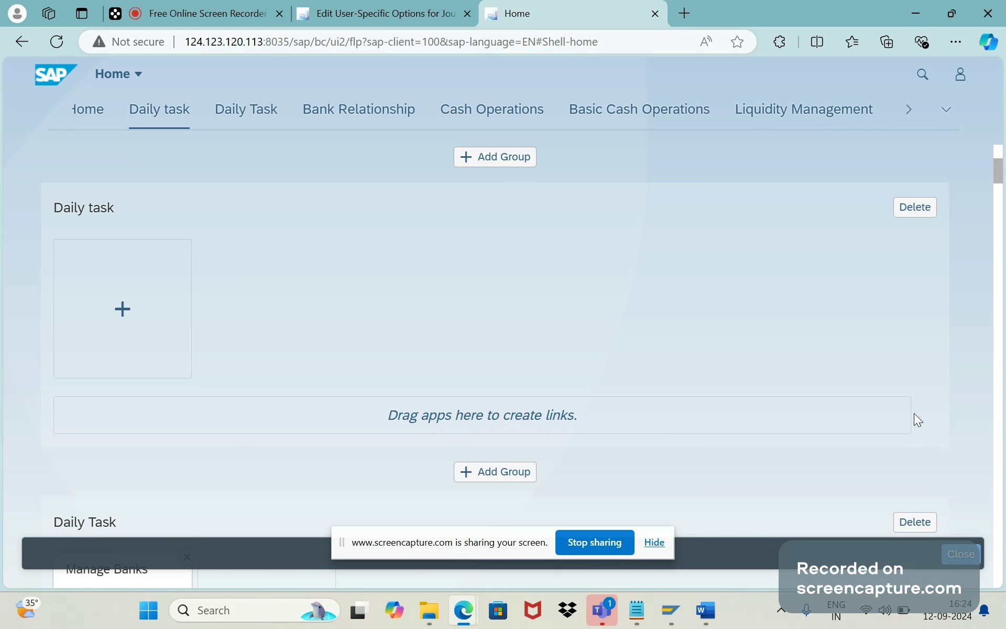
Delete the empty "Daily task" group directly below My Home and close home page editing
scroll(1000, 188, up, 3)
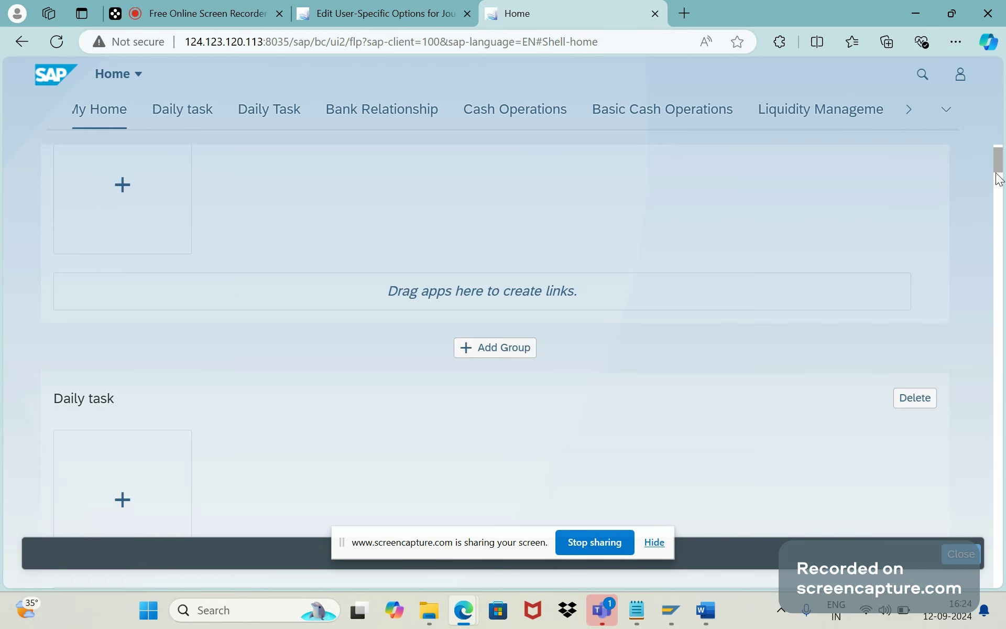
scroll(991, 176, up, 1)
scroll(984, 178, down, 3)
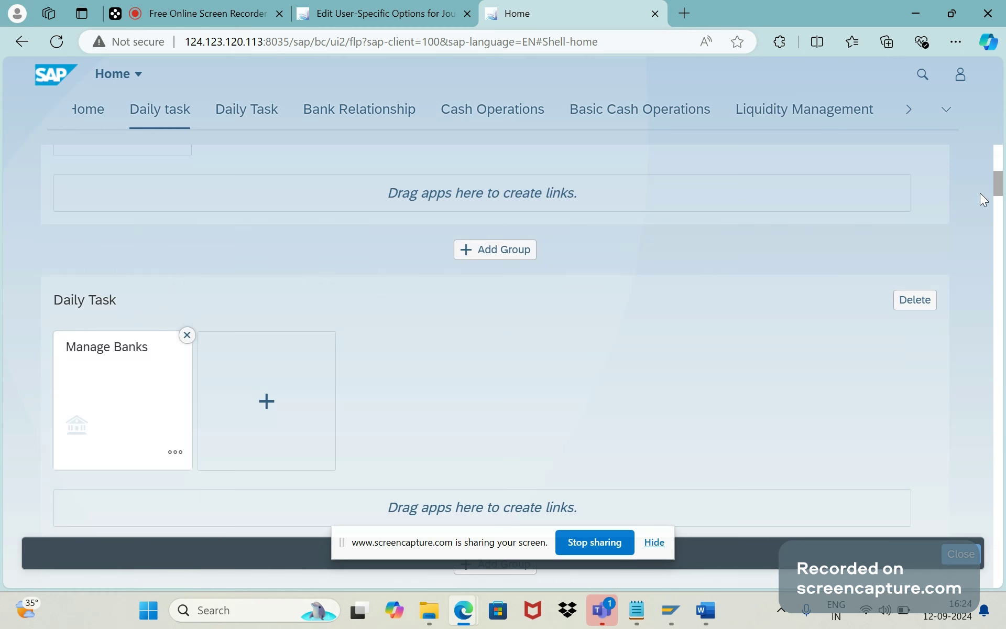
scroll(980, 200, up, 1)
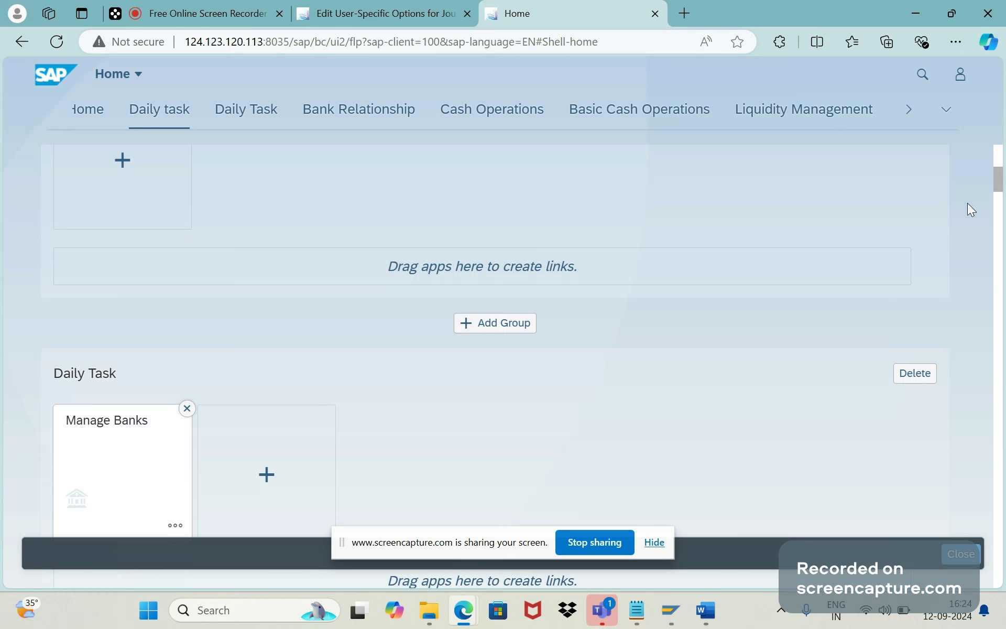
scroll(994, 162, up, 1)
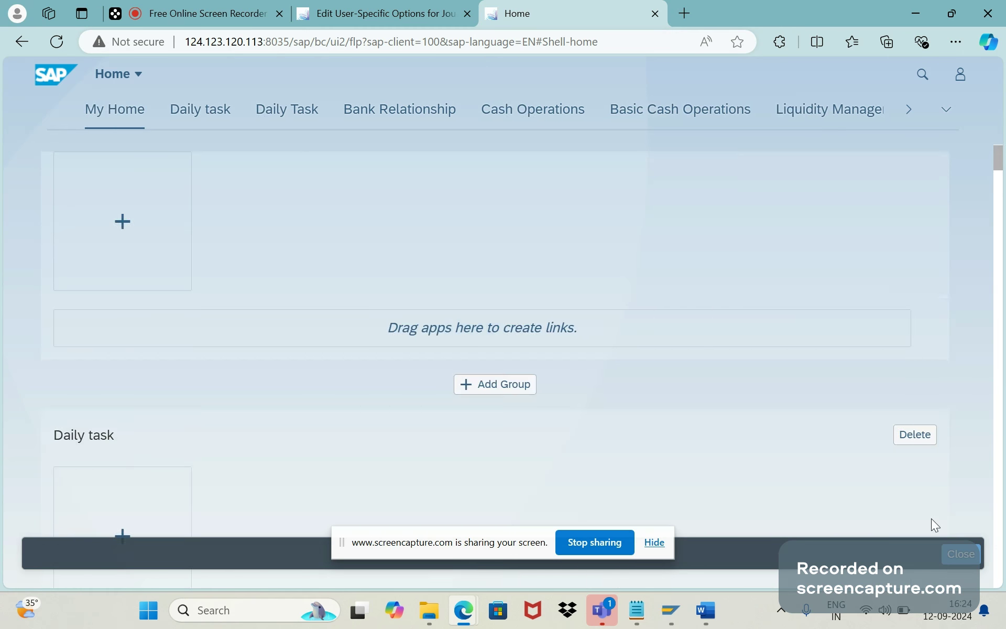
click(911, 437)
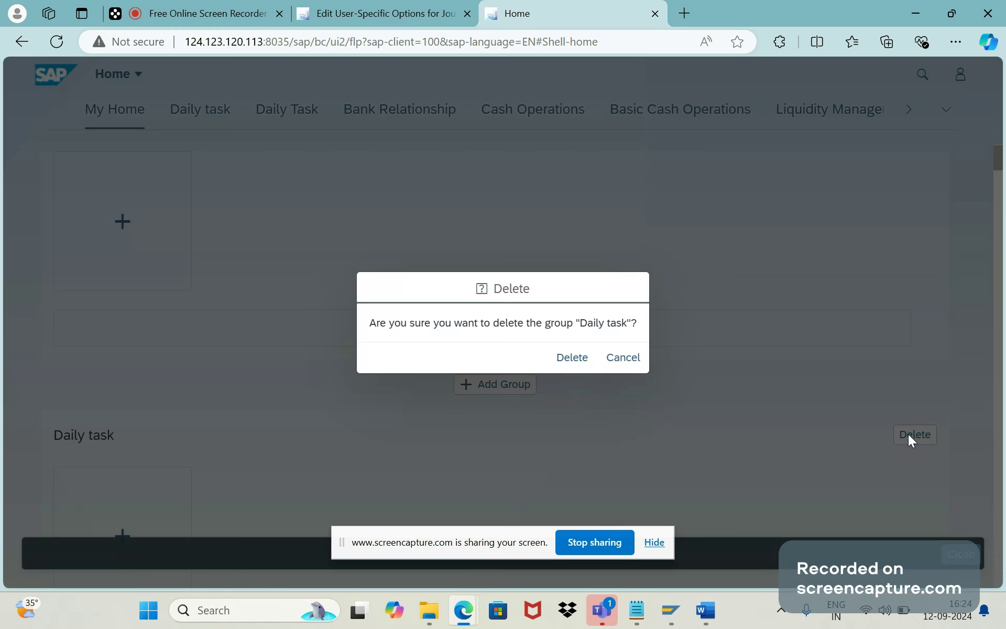
click(572, 358)
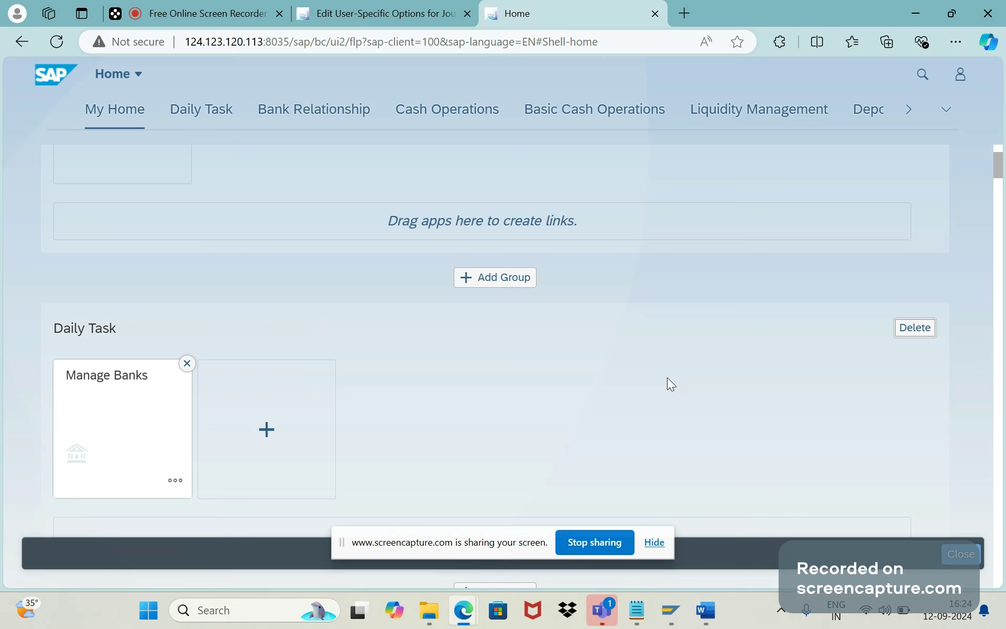
scroll(671, 384, down, 2)
click(969, 559)
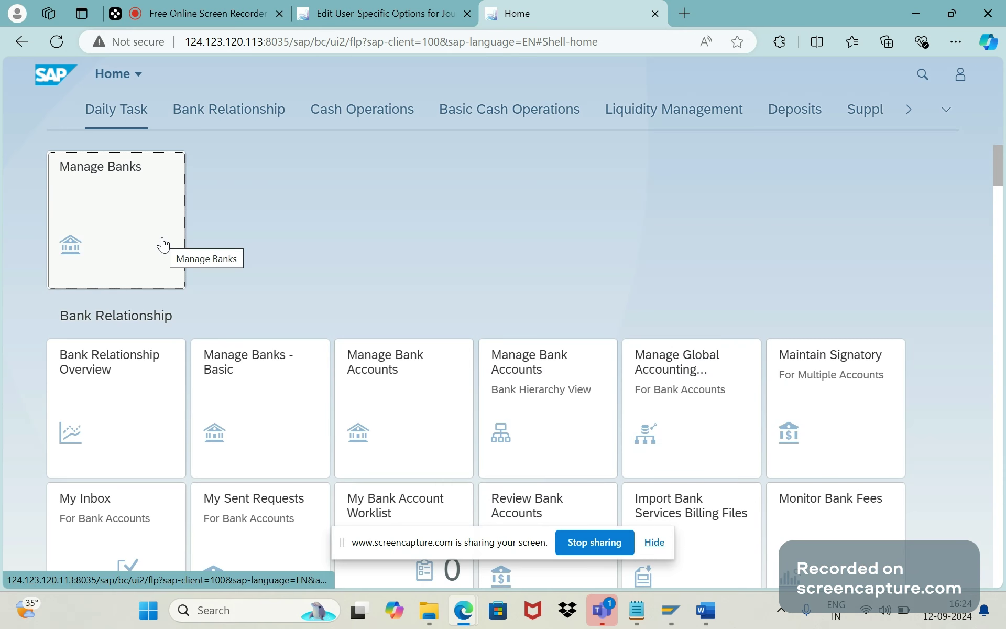
Open the launchpad user Settings and keep waiting for the unresponsive Home page
click(959, 76)
click(679, 212)
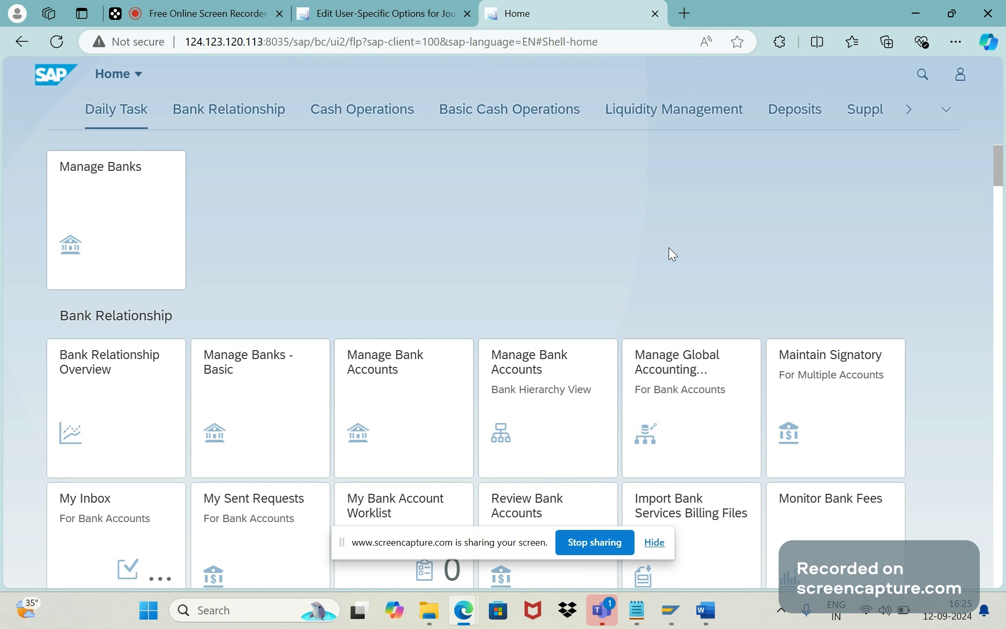
click(962, 74)
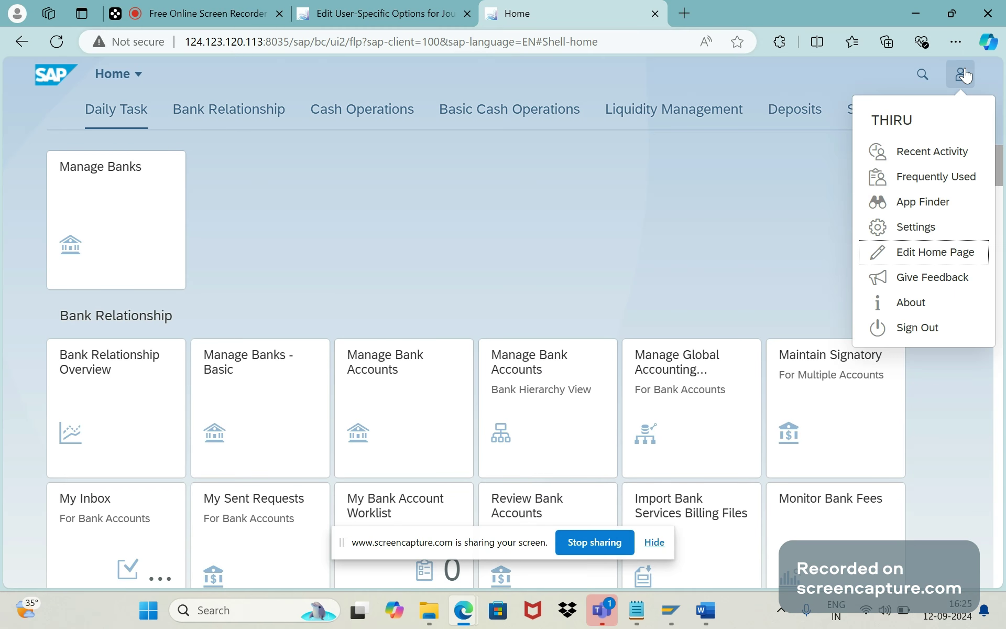
click(911, 228)
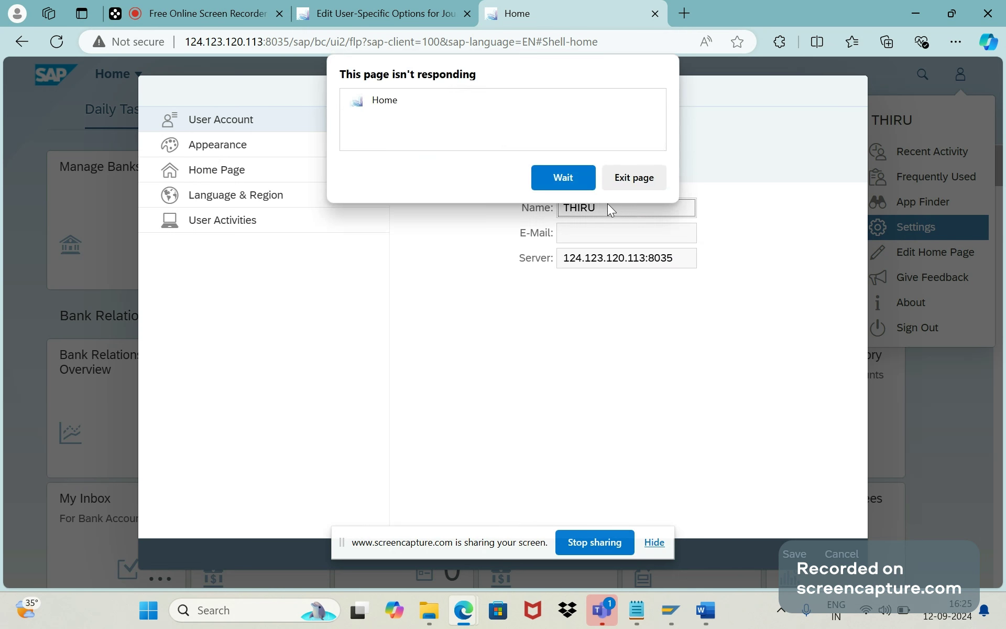
click(580, 188)
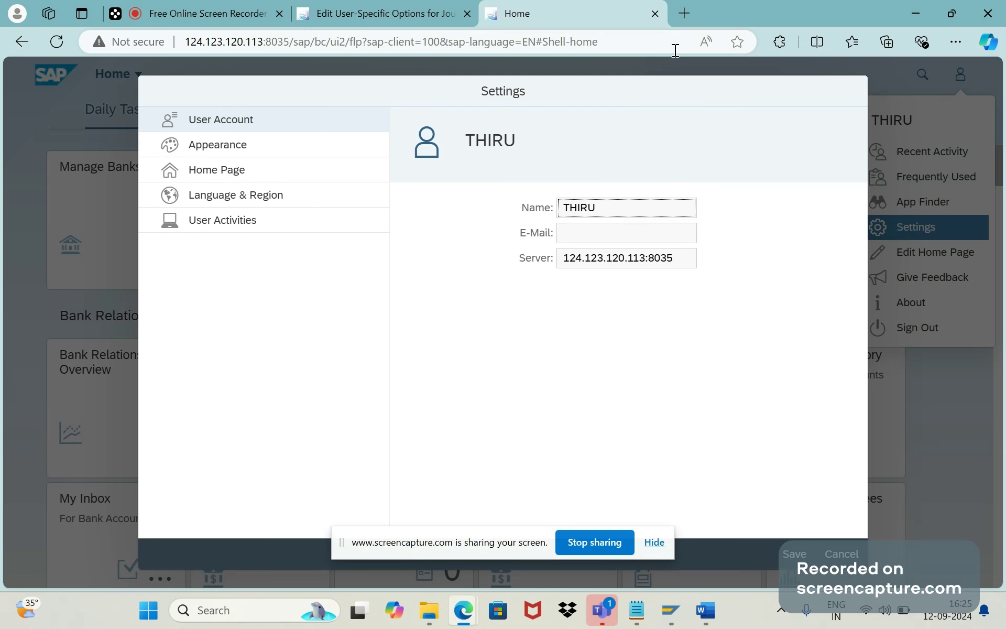
Load the launchpad address 124.123.120.113:8035/sap/bc/ui2/flp?sap-client=100&sap-language=EN#Shell-home in a new browser tab
key(ctrl+t)
click(636, 43)
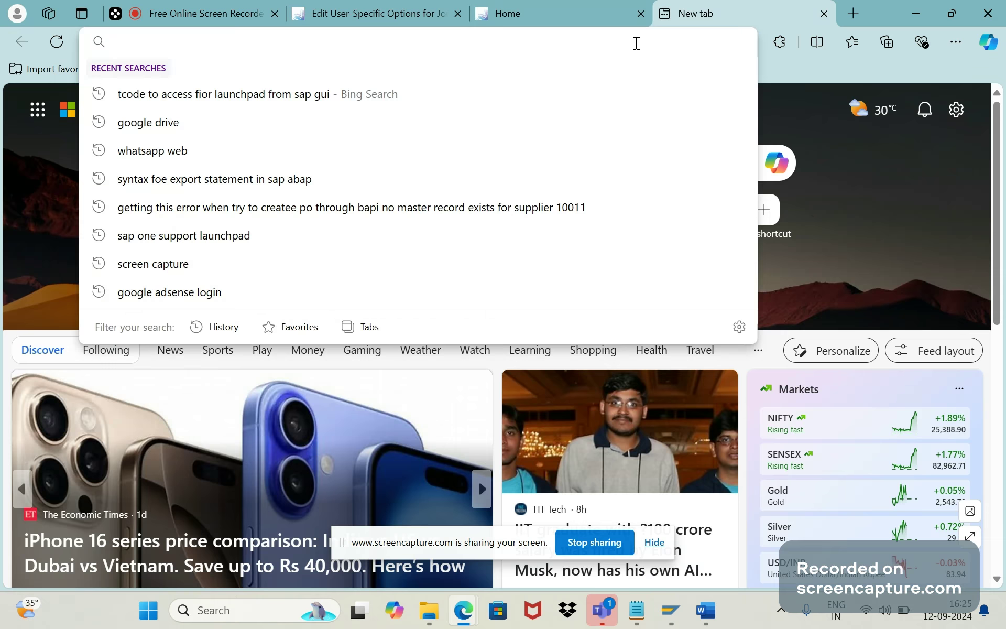
text(http://124.123.120.113:8035/sap/bc/ui2/flp?sap-client=100&sap-language=EN#Shell-home)
key(Return)
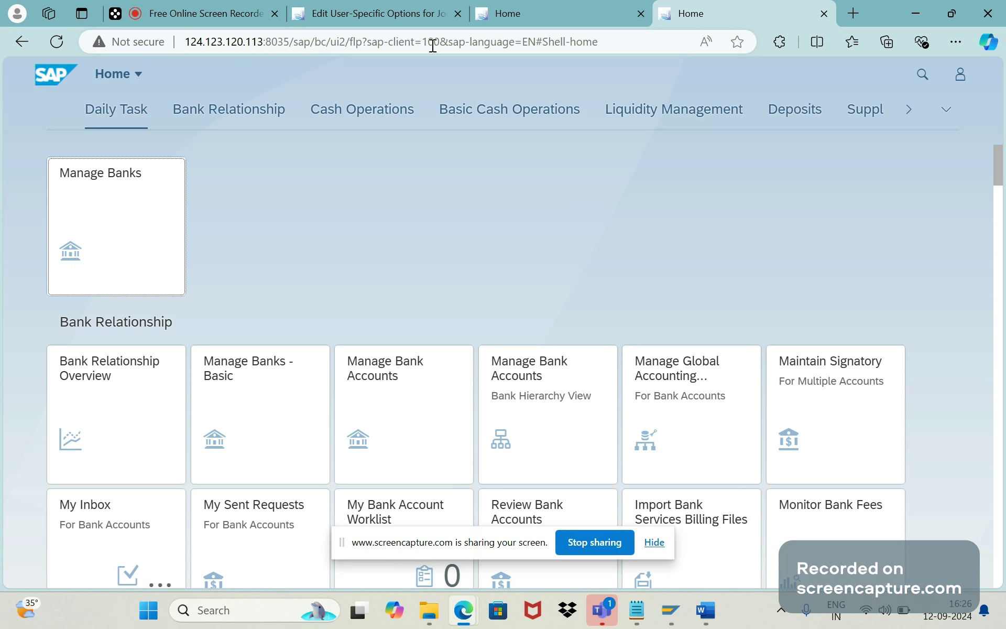
Cancel the Settings dialog in the earlier Home tab and return to the newly loaded Home tab
click(427, 13)
click(518, 24)
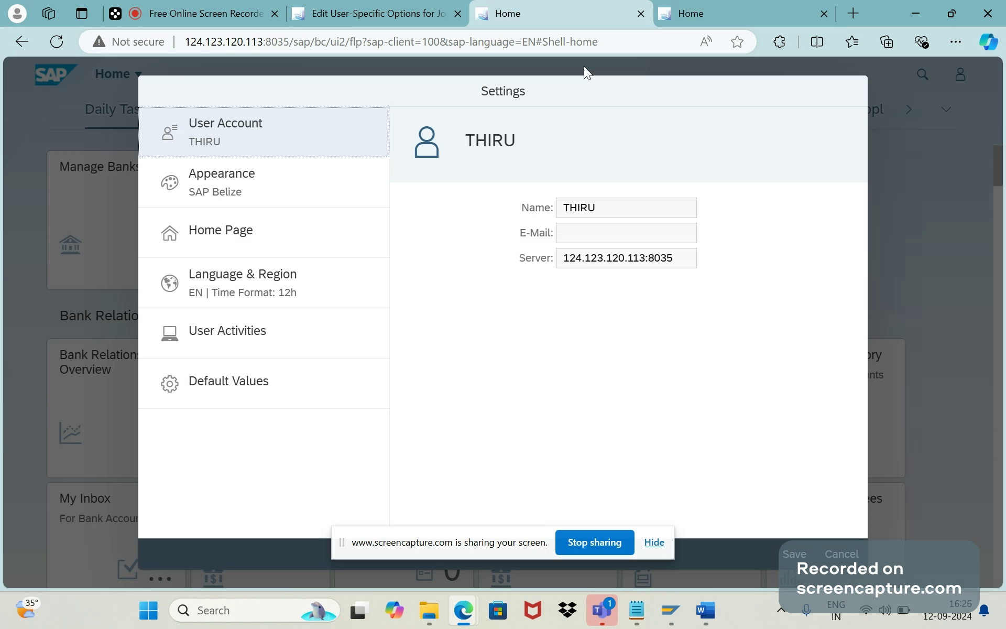
click(840, 554)
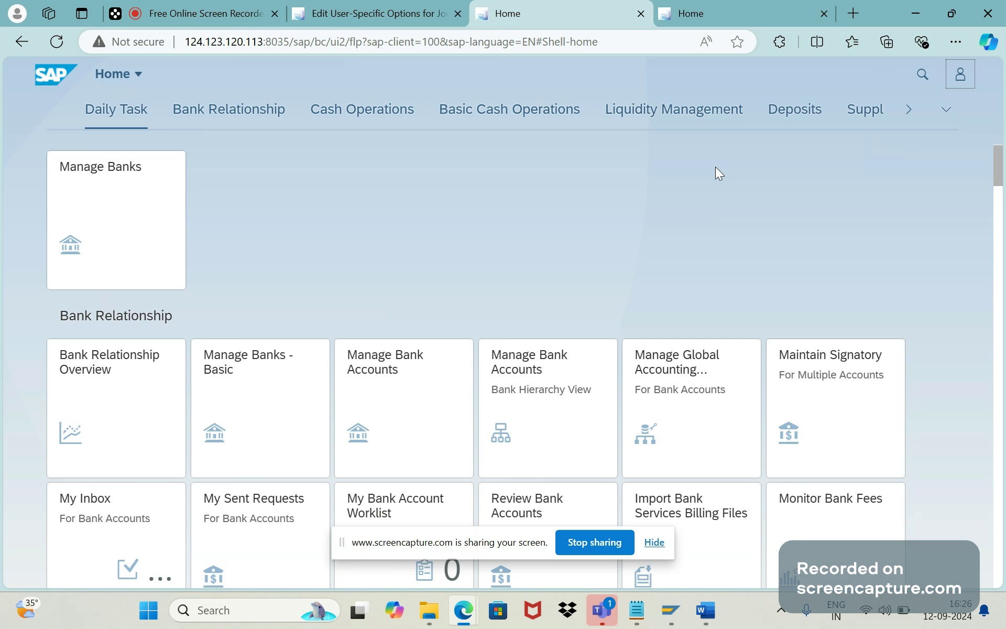
click(697, 3)
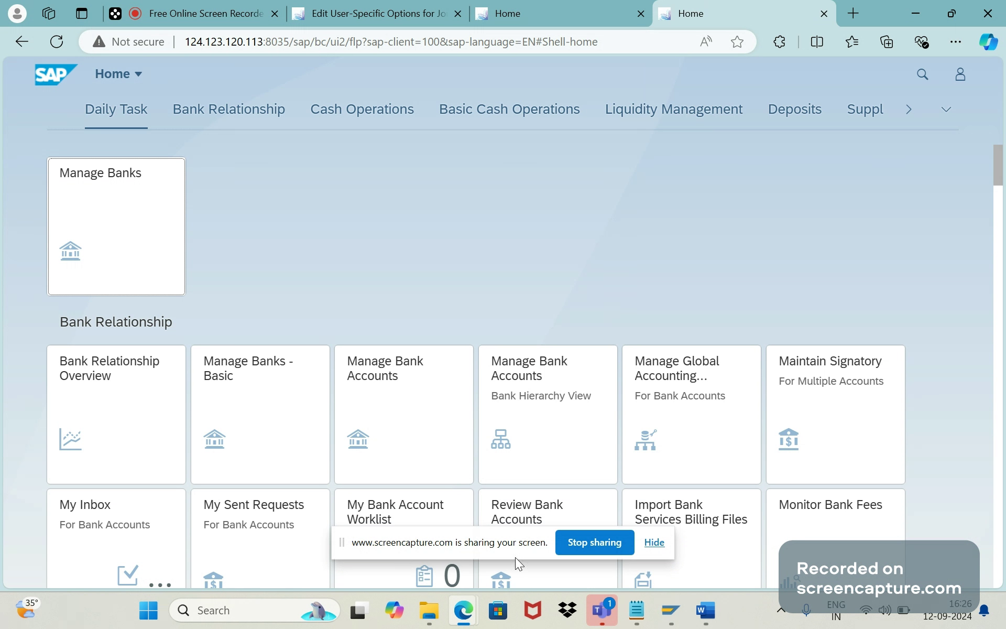
mouse_move(471, 614)
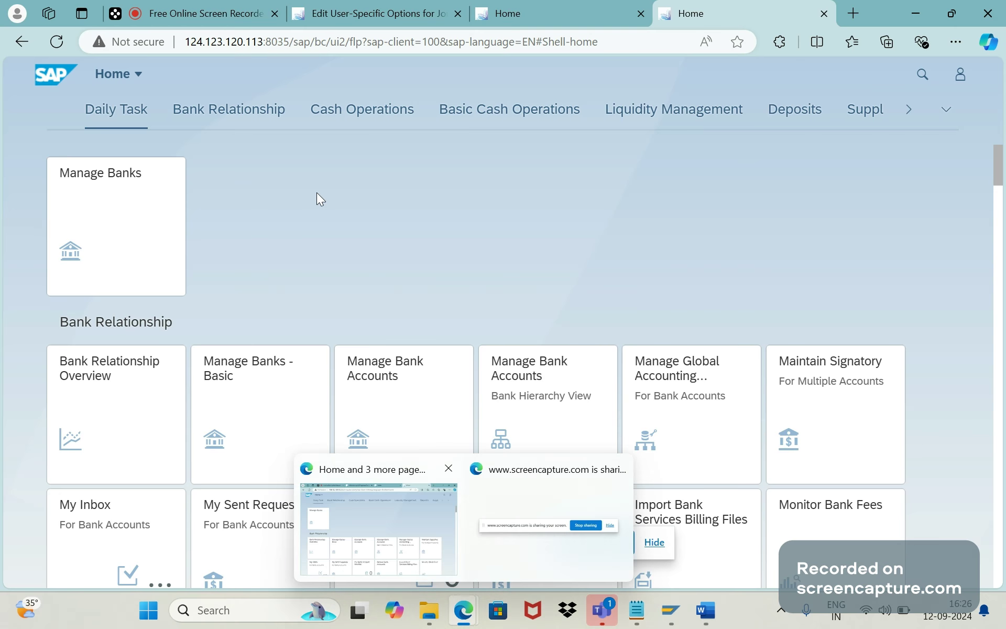